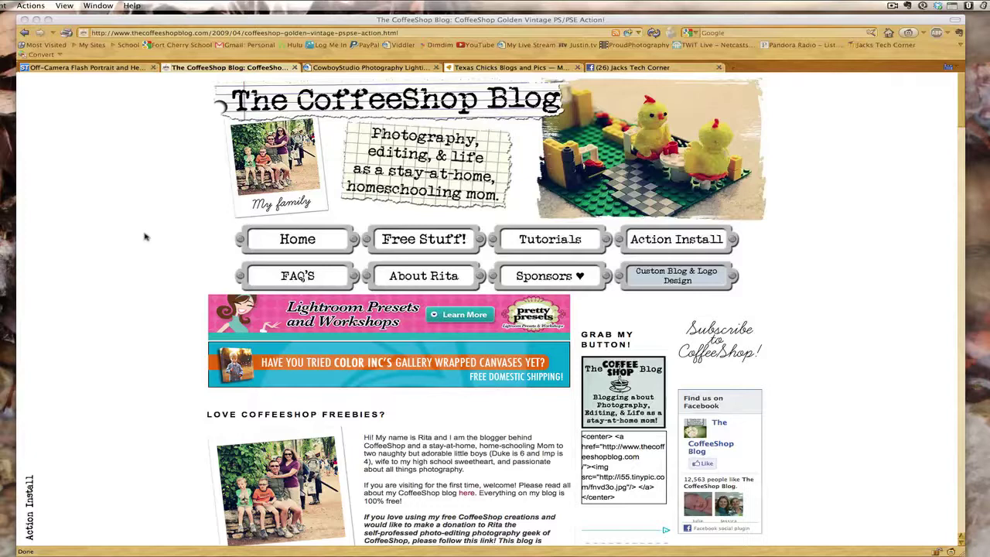
Bring the Firefox window showing the CoffeeShop Blog post to the front.
left_click(410, 243)
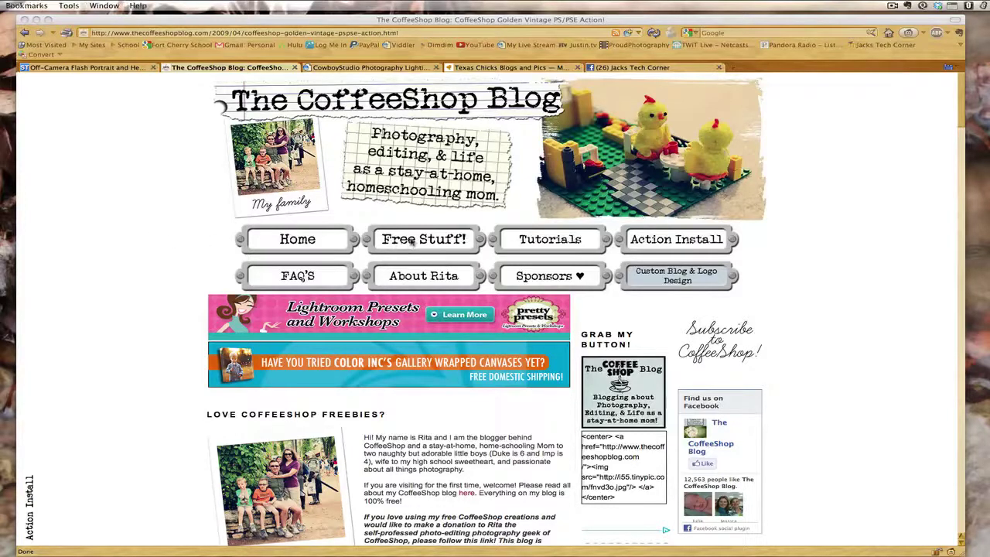
Go to Free Stuff, then Actions & Presets, and scroll down the action list to Simply Vintage.
left_click(410, 243)
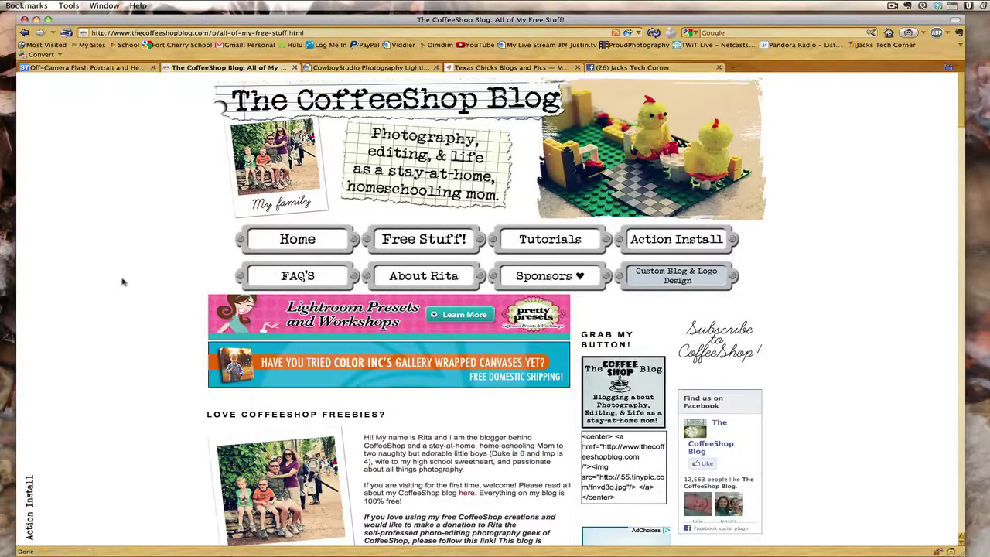
scroll(128, 283, "down", 10)
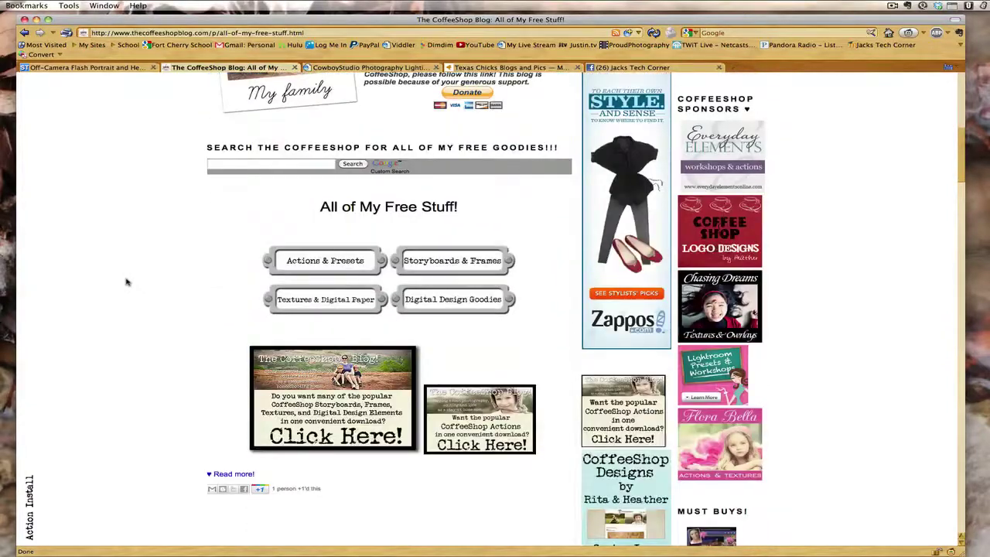
left_click(338, 264)
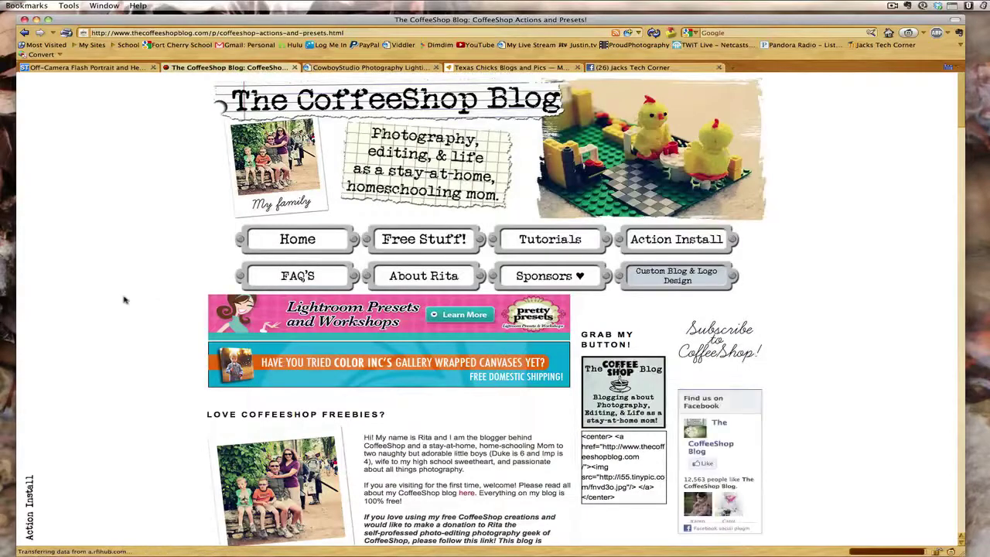
scroll(131, 298, "down", 8)
scroll(123, 299, "down", 3)
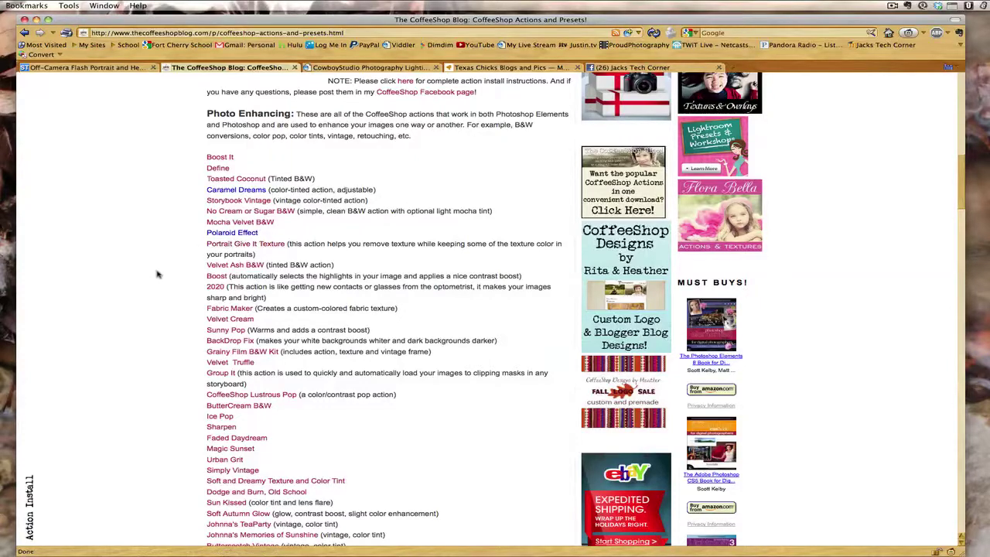
scroll(157, 275, "down", 3)
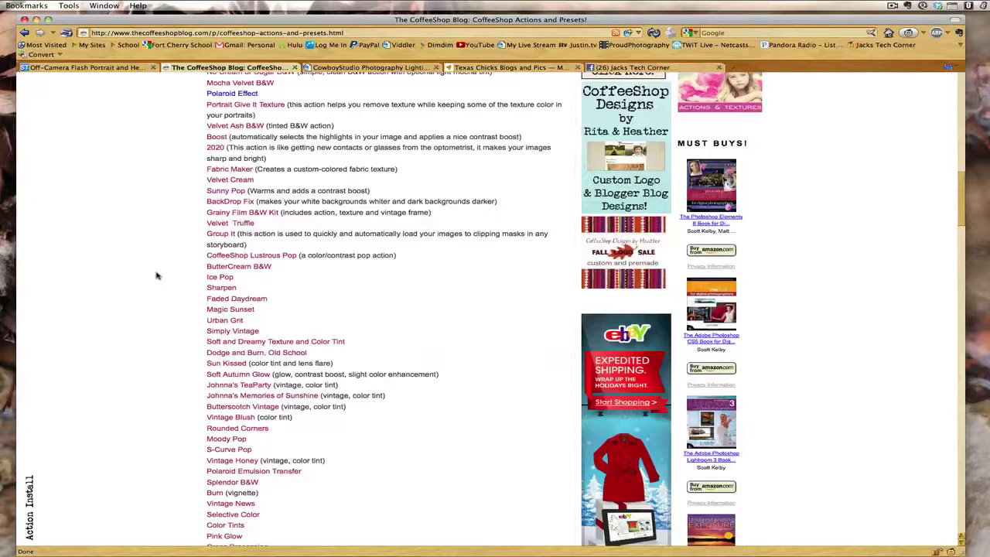
scroll(156, 276, "down", 1)
Open the Simply Vintage tutorial post and follow its 'here' download link to MediaFire.
left_click(233, 323)
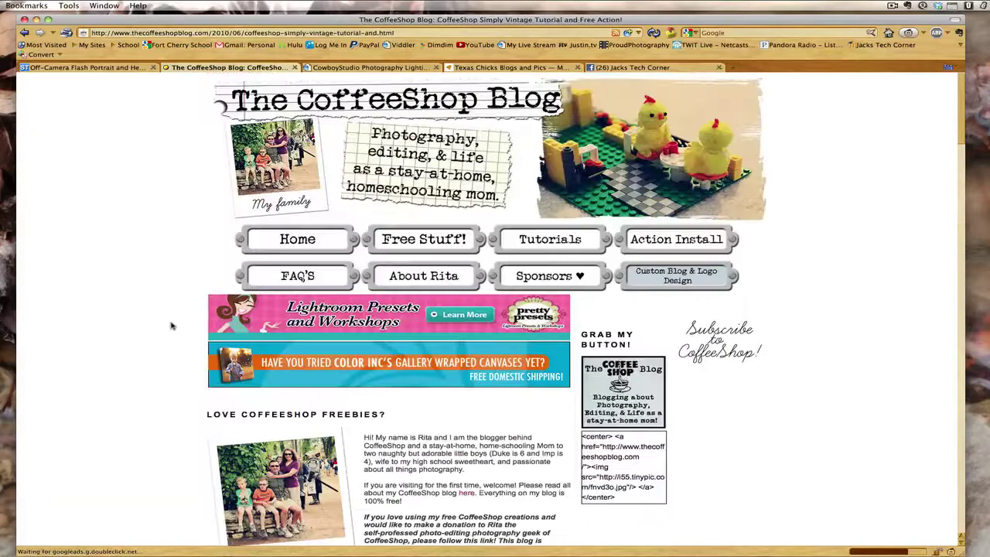
scroll(172, 325, "down", 3)
scroll(172, 326, "down", 8)
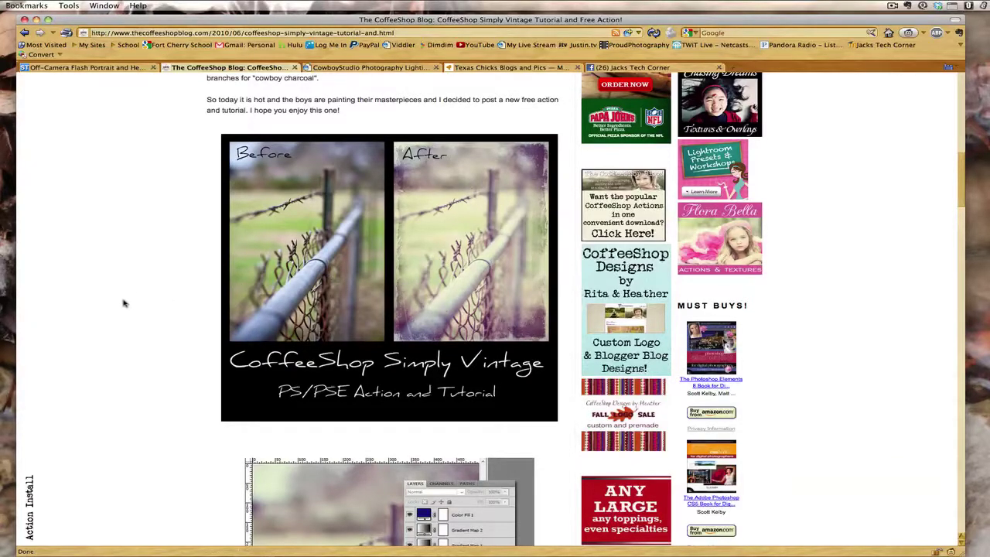
scroll(122, 302, "down", 4)
scroll(123, 302, "down", 3)
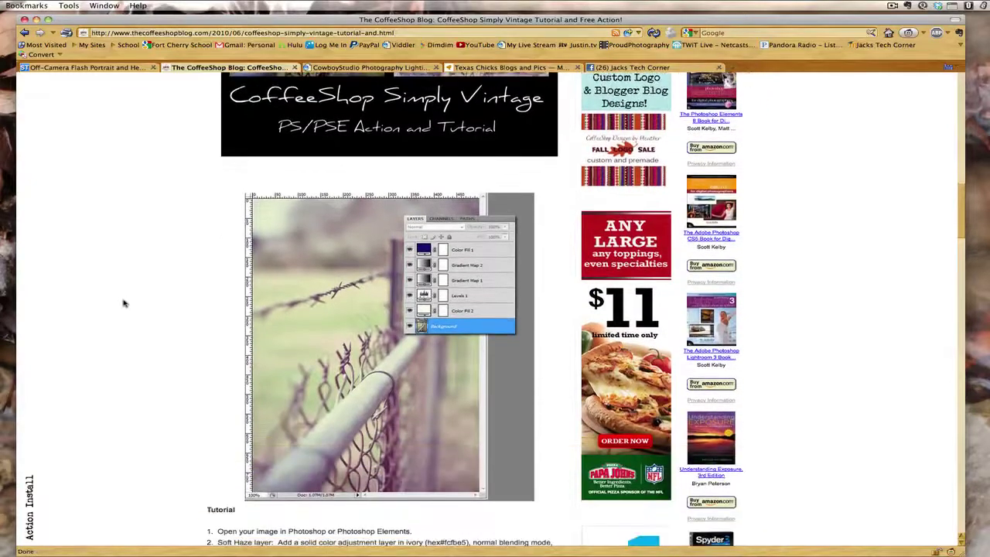
scroll(122, 302, "down", 2)
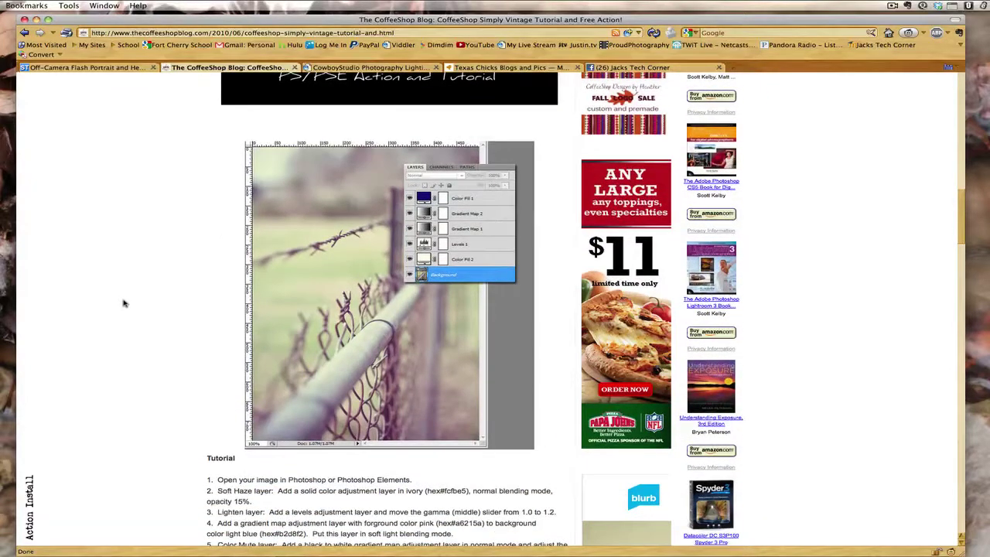
scroll(122, 302, "down", 4)
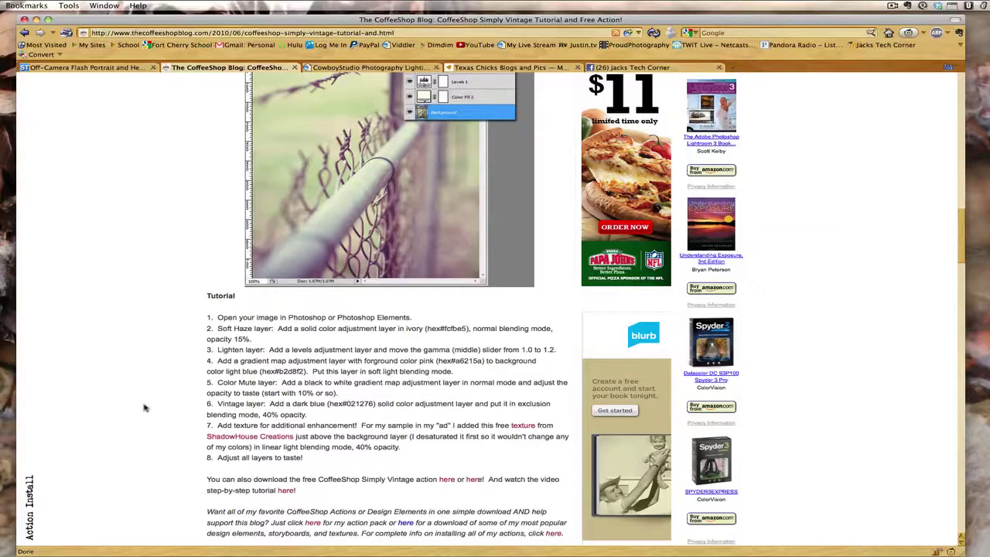
scroll(144, 407, "down", 5)
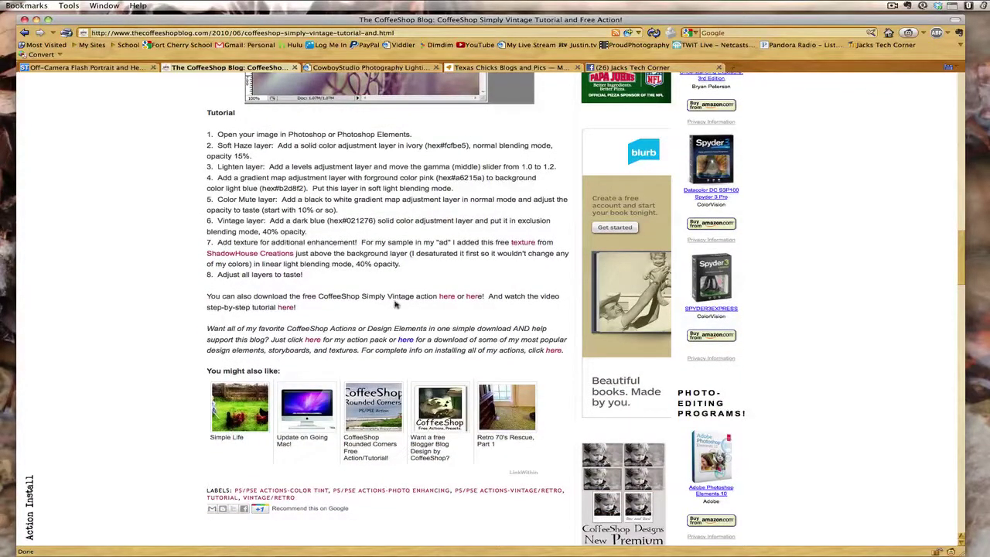
left_click(446, 297)
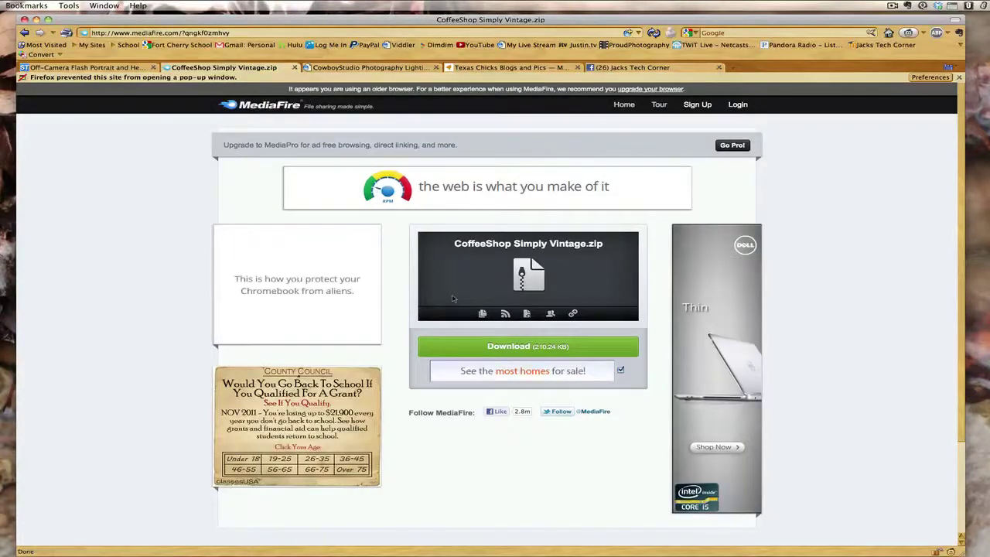
Download CoffeeShop Simply Vintage.zip and save it into the Elements > Actions folder.
left_click(519, 346)
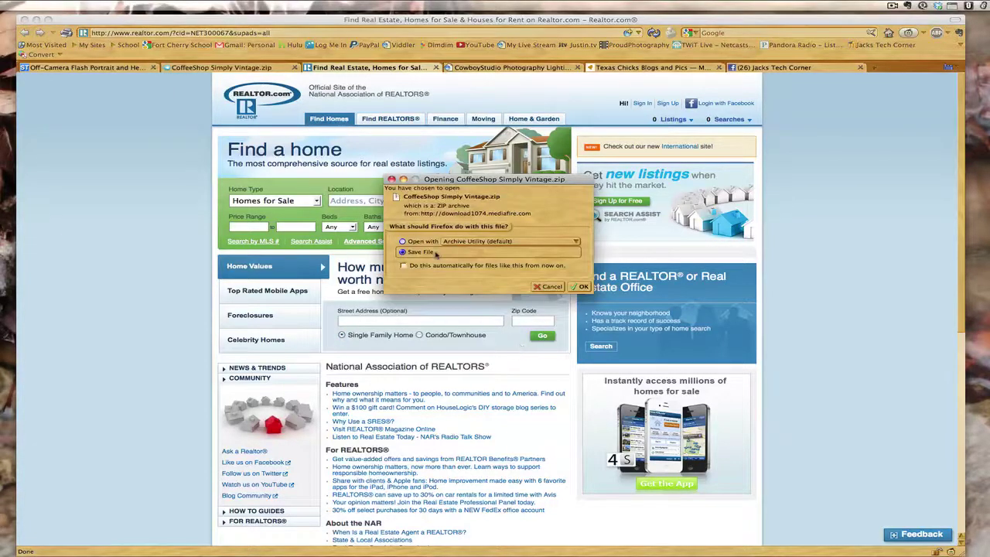
left_click(580, 287)
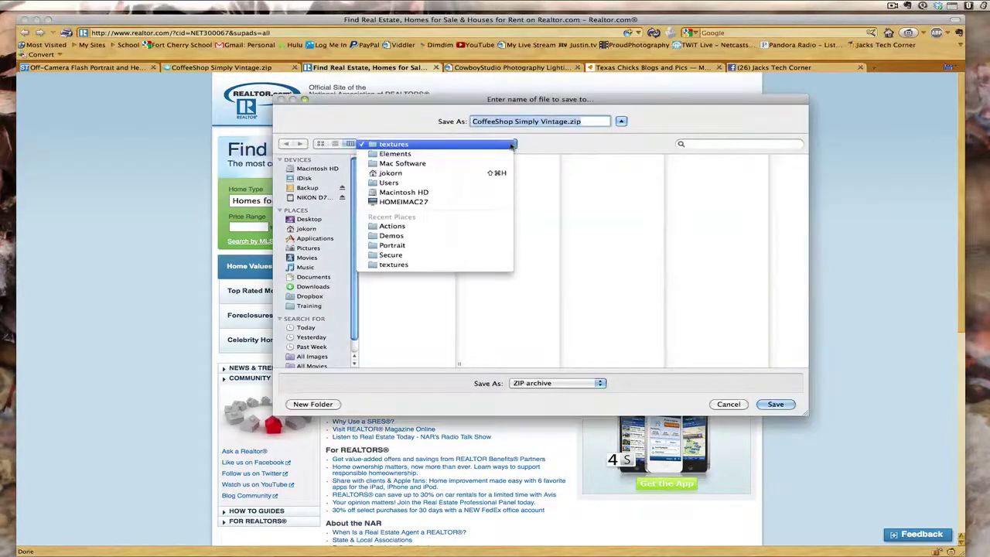
left_click(399, 154)
left_click(393, 159)
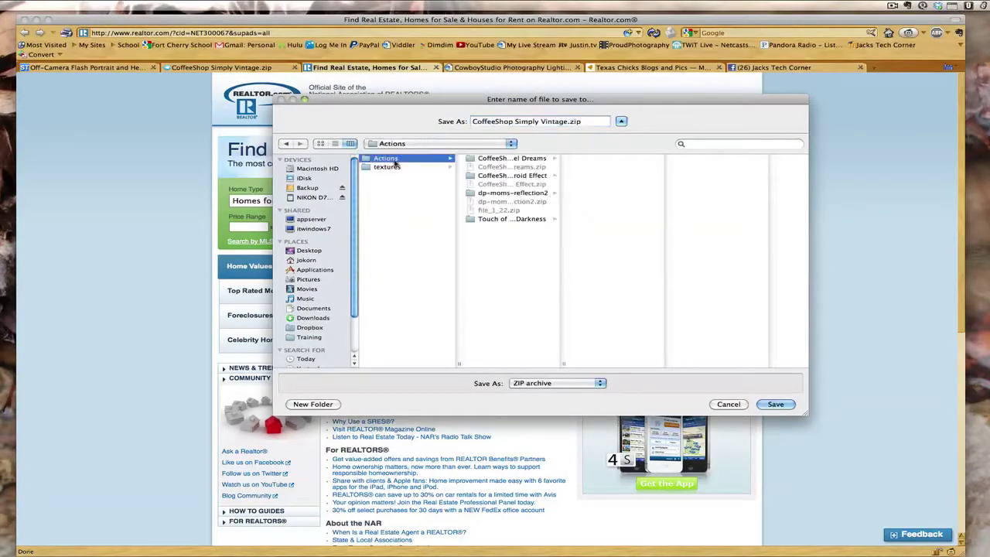
left_click(775, 404)
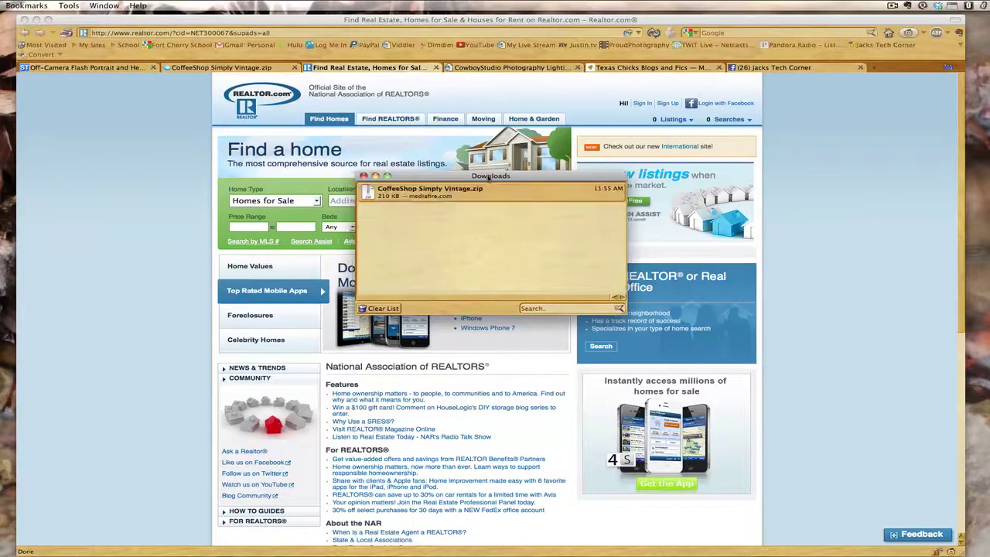
Show the downloaded CoffeeShop Simply Vintage.zip in Finder from Firefox's Downloads list.
left_click_drag(413, 194, 425, 186)
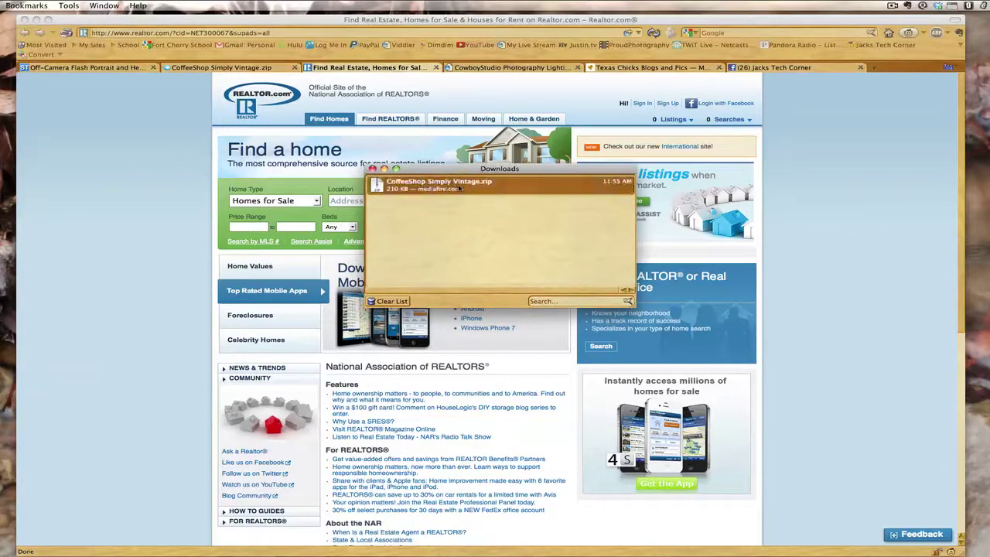
right_click(485, 188)
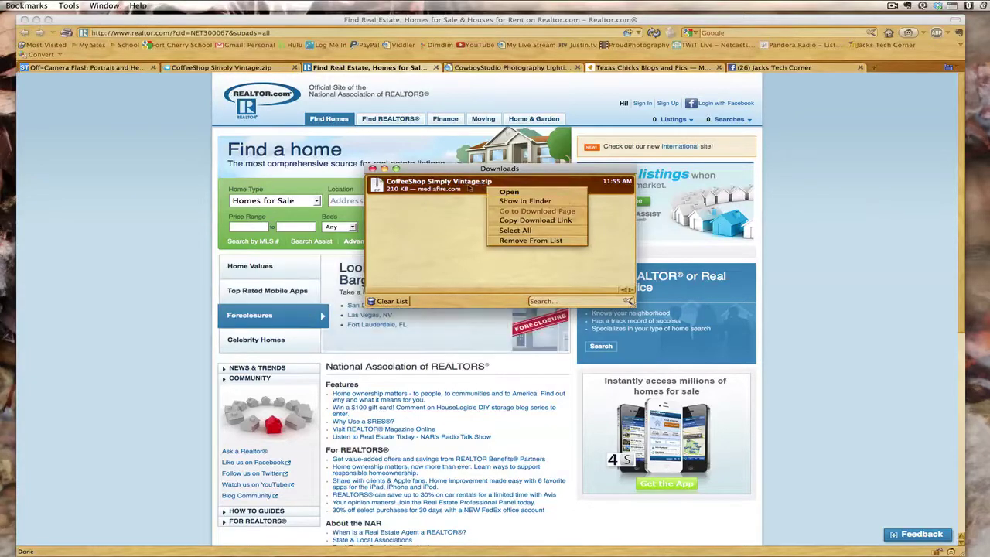
left_click(517, 201)
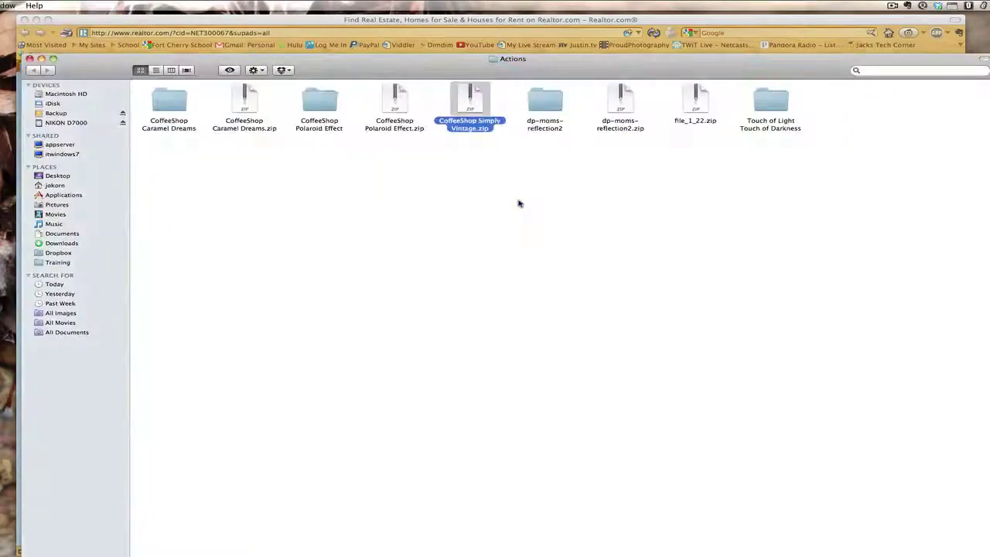
Extract CoffeeShop Simply Vintage.zip with Archive Utility into its own folder.
right_click(472, 132)
mouse_move(484, 146)
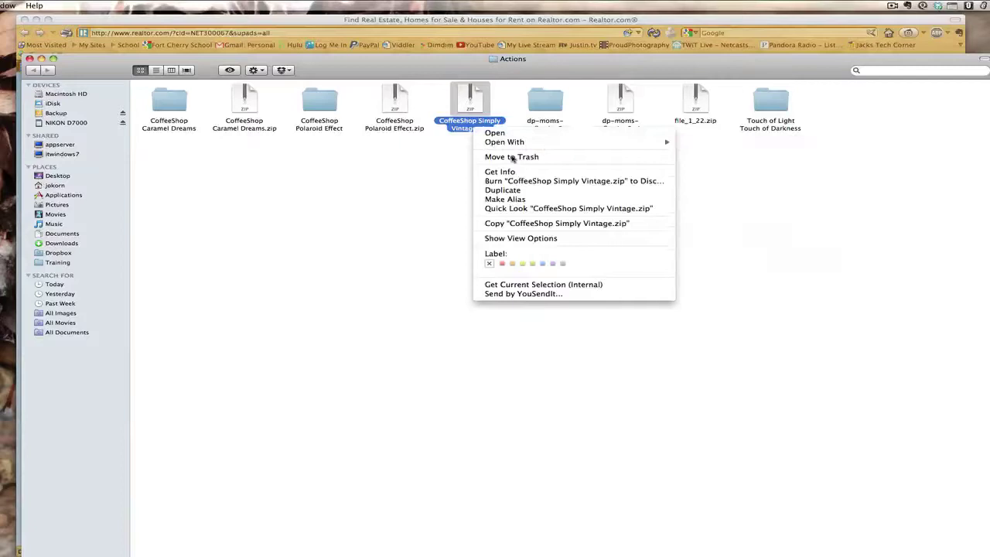
left_click(438, 153)
left_click_drag(440, 65, 435, 30)
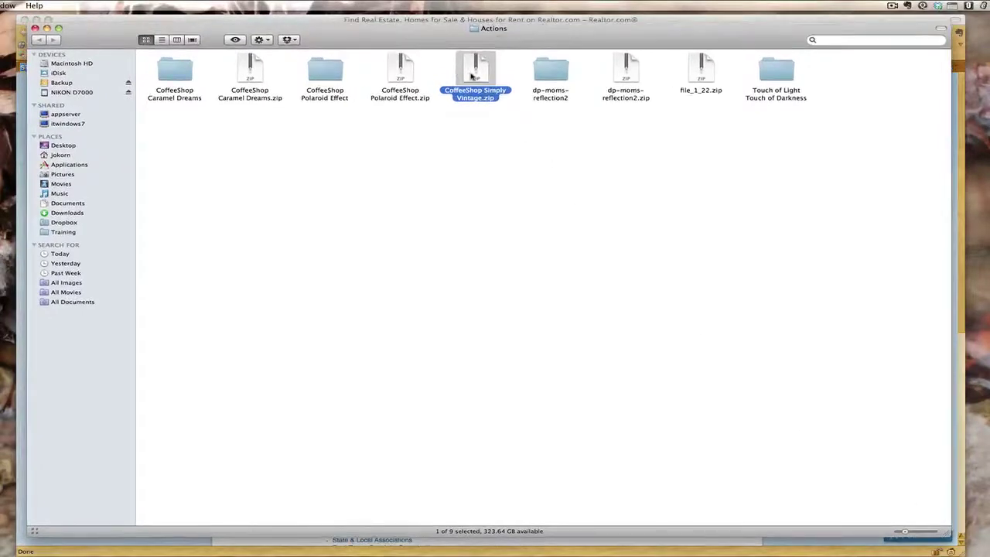
right_click(472, 75)
mouse_move(587, 87)
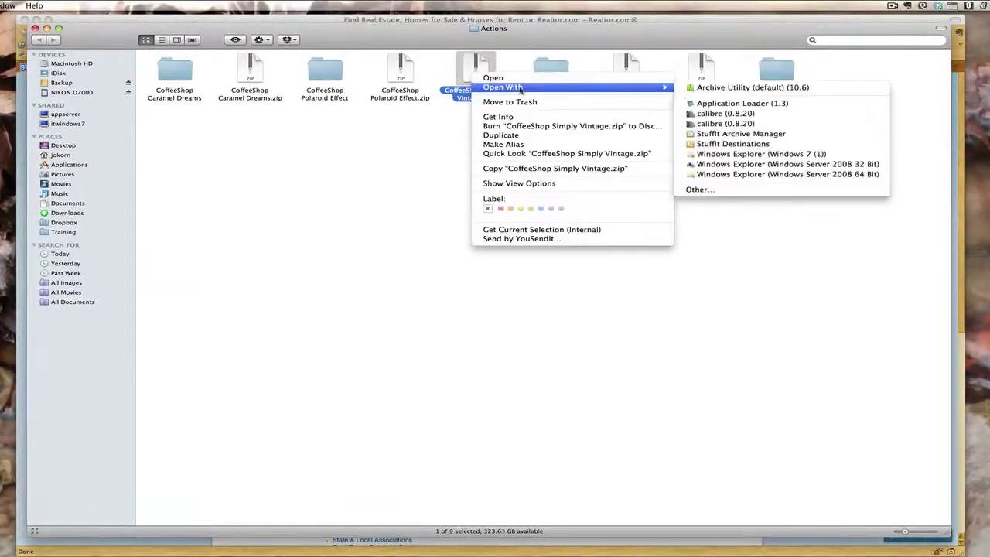
left_click(719, 88)
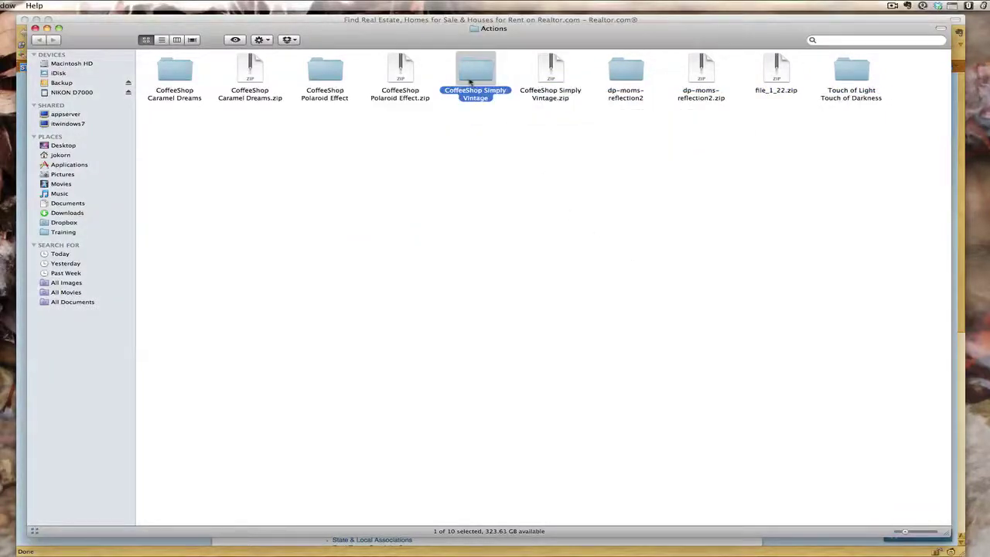
left_click_drag(469, 85, 438, 151)
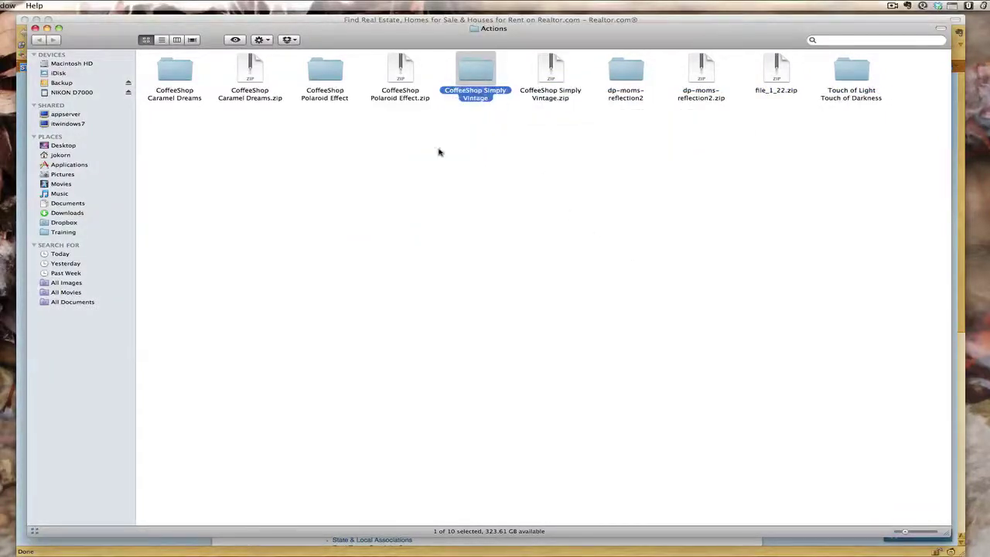
Copy the CoffeeShop Simply Vintage png from PSE Thumbnails into the CoffeeShop Simply Vintage folder.
double_click(477, 73)
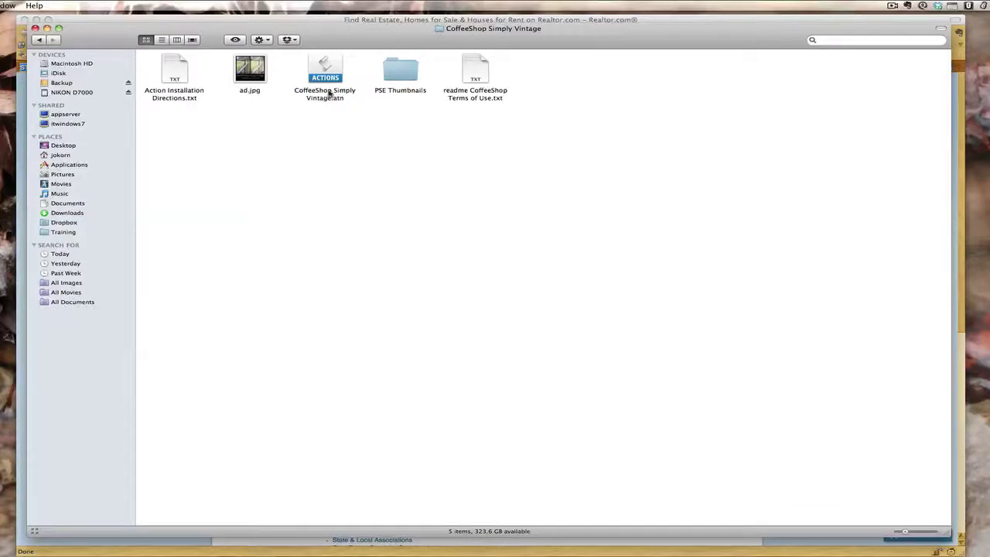
double_click(394, 70)
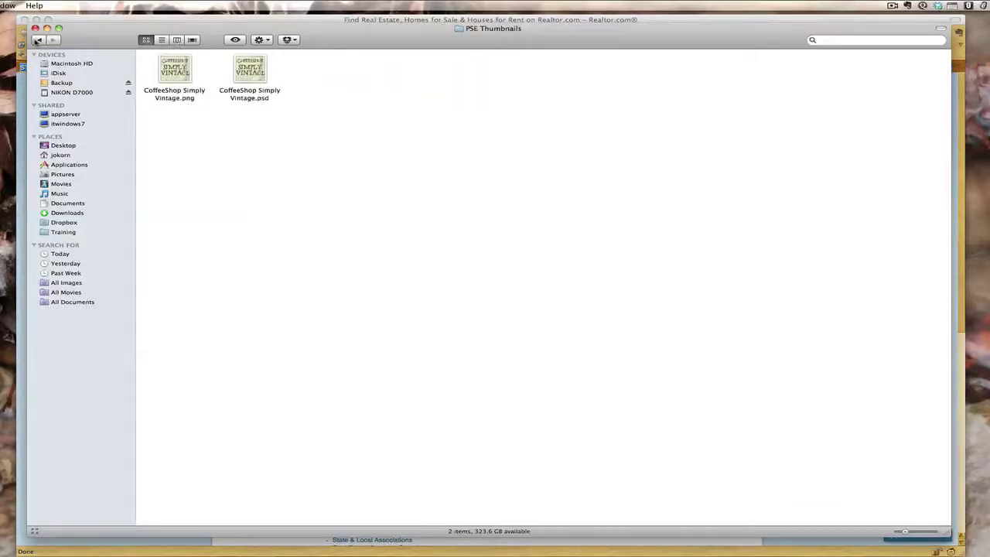
left_click(38, 41)
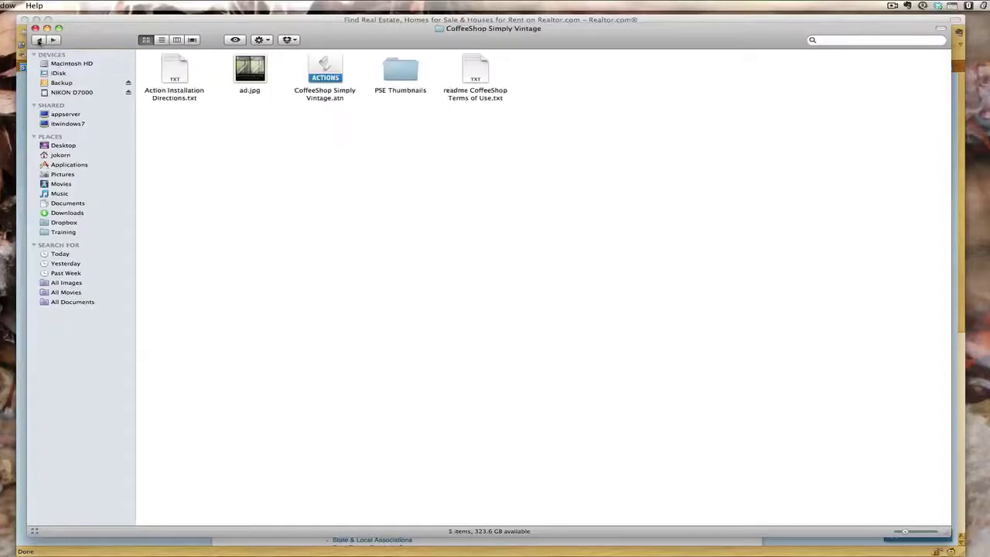
double_click(395, 80)
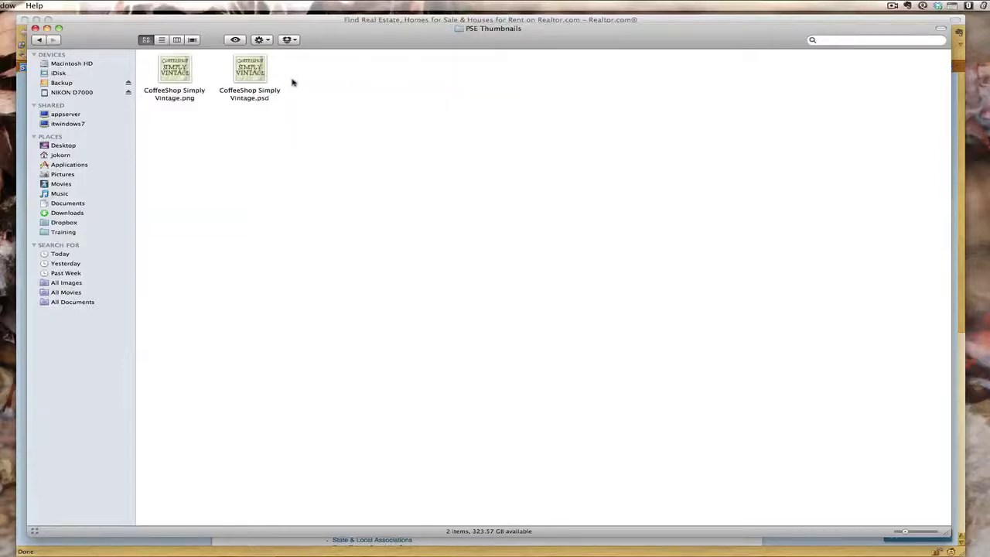
left_click(177, 70)
right_click(175, 70)
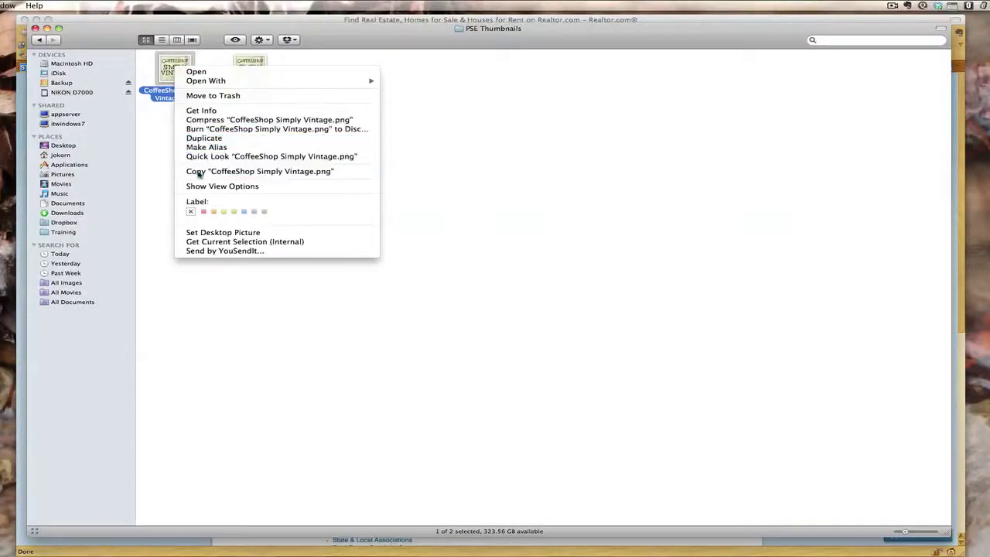
left_click(194, 171)
left_click(39, 40)
right_click(310, 195)
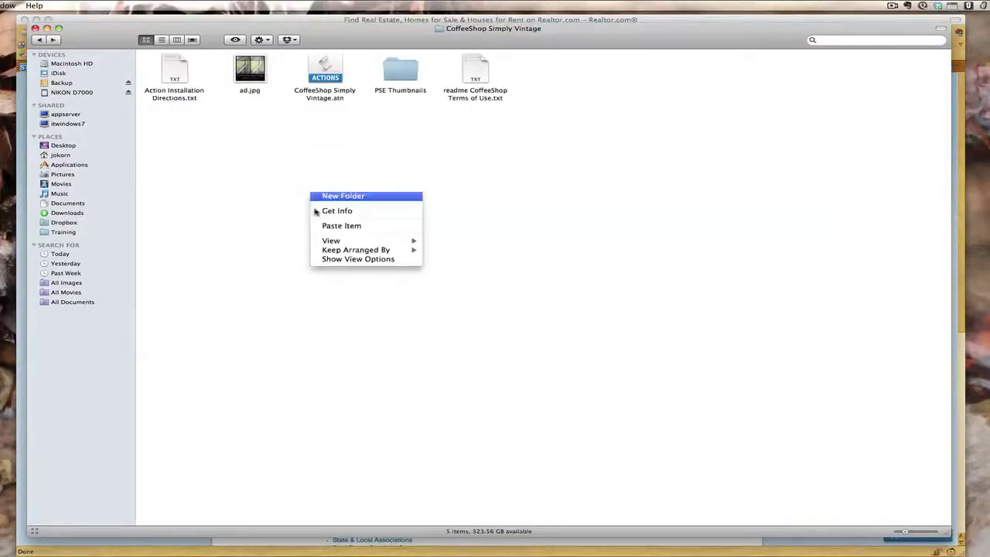
left_click(320, 224)
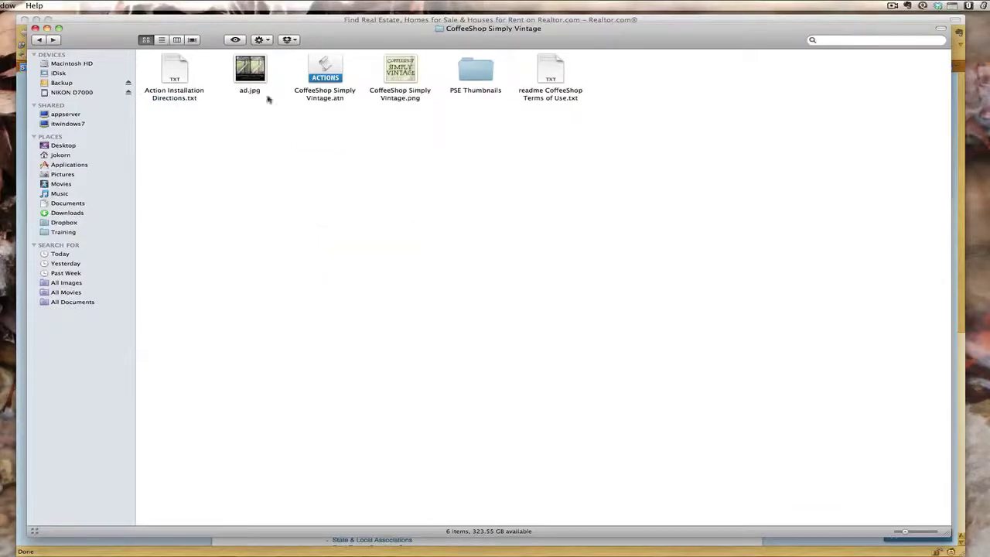
Copy ad.jpg, the .atn action and the png together.
left_click_drag(440, 66, 257, 70)
right_click(258, 72)
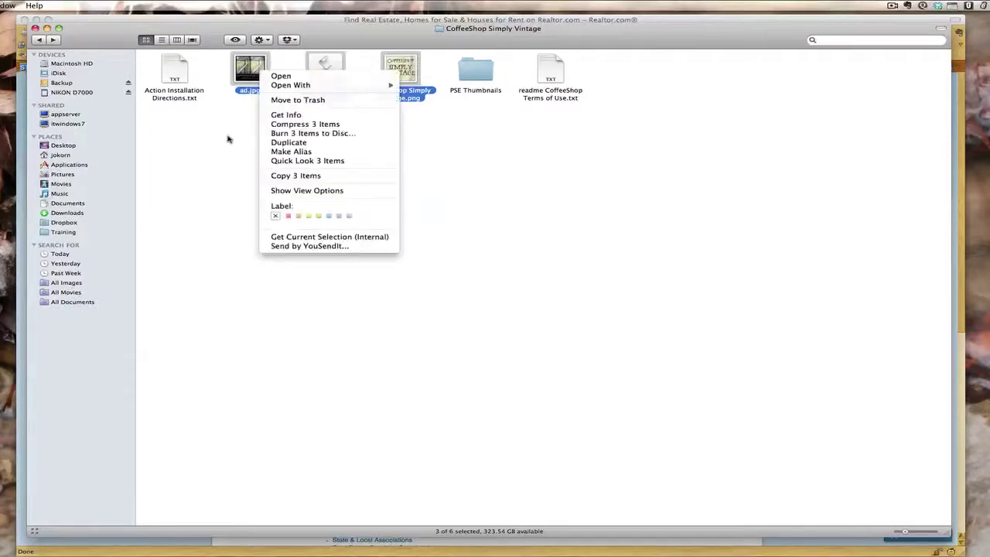
left_click(298, 177)
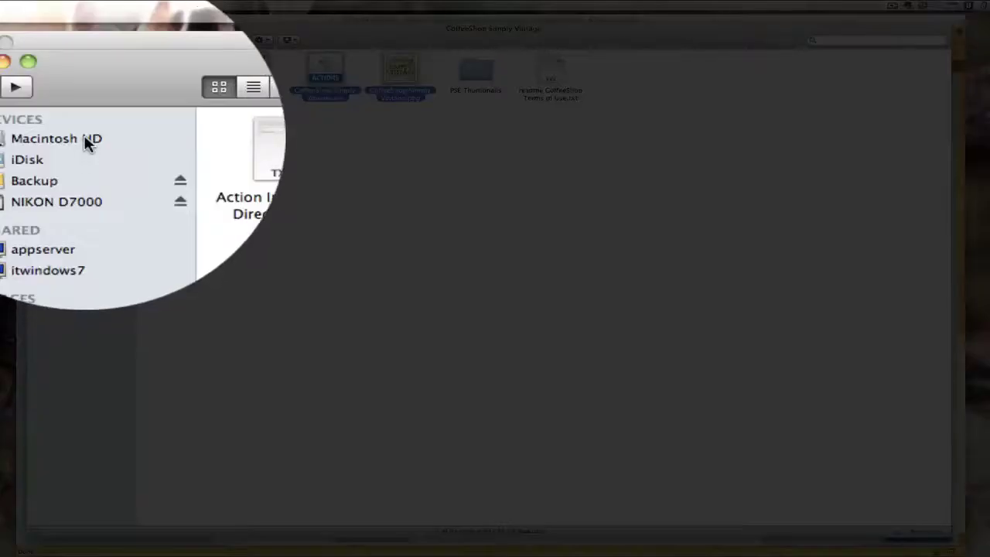
Paste the three files into Library's Photoshop Elements 10.0 Photo Creations photo effects folder.
left_click(84, 64)
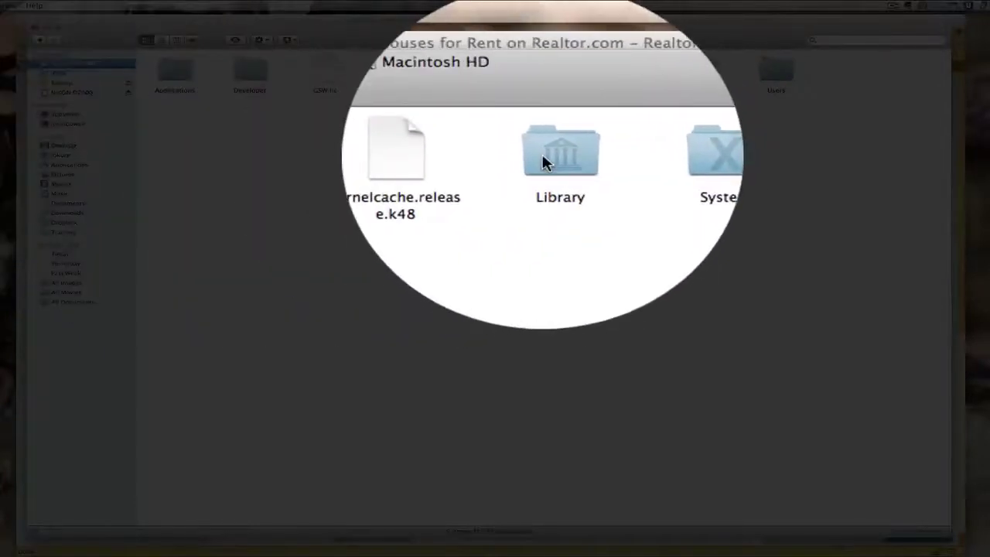
left_click(543, 74)
double_click(543, 74)
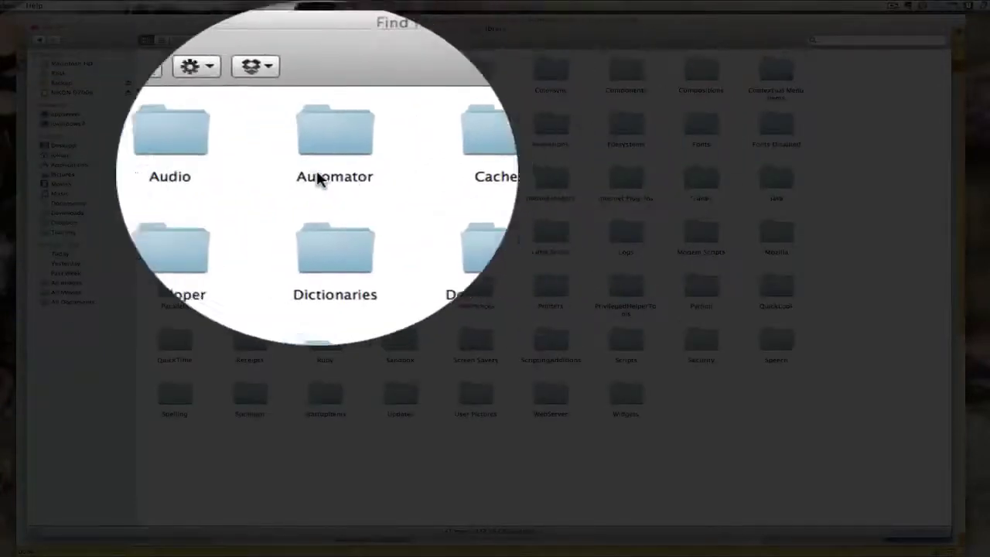
double_click(182, 170)
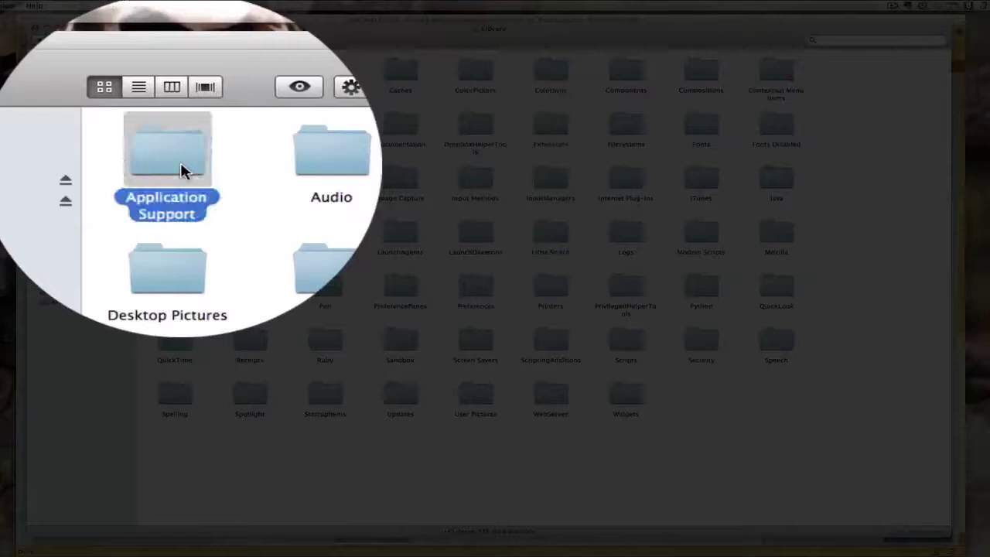
double_click(182, 169)
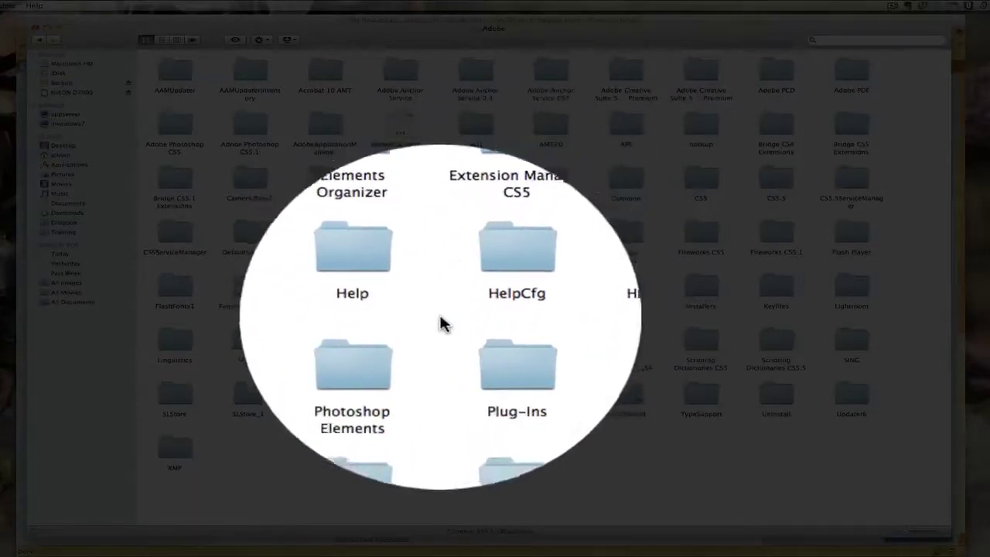
double_click(400, 337)
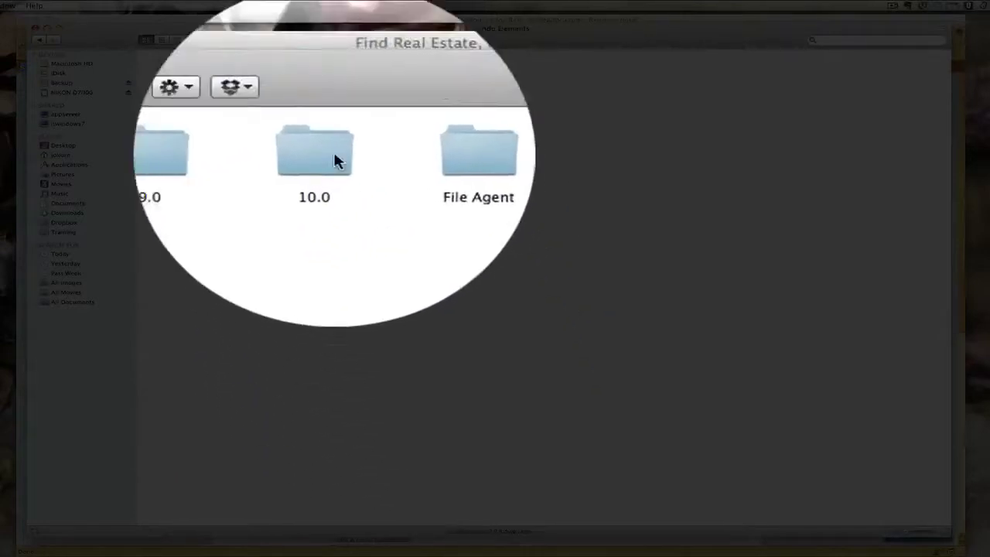
double_click(332, 158)
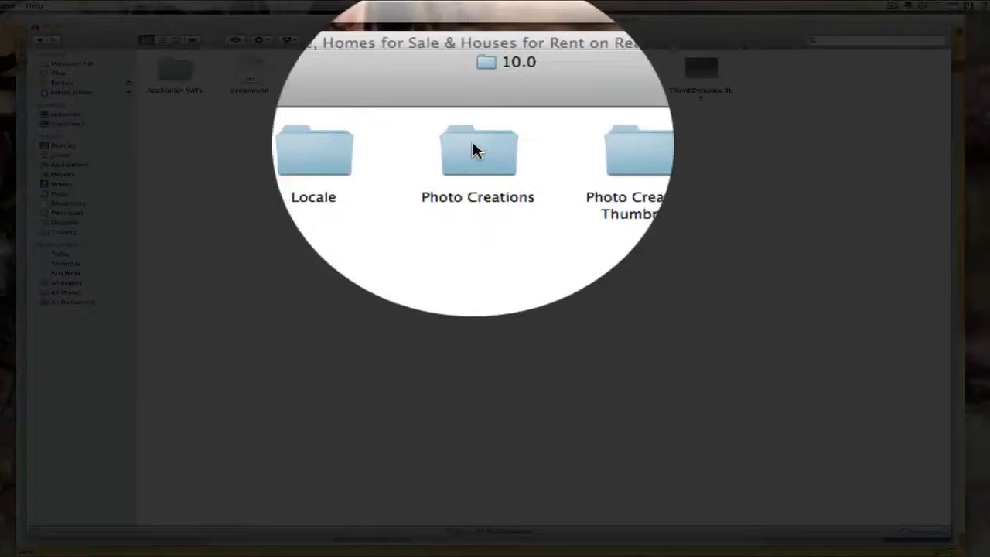
double_click(473, 145)
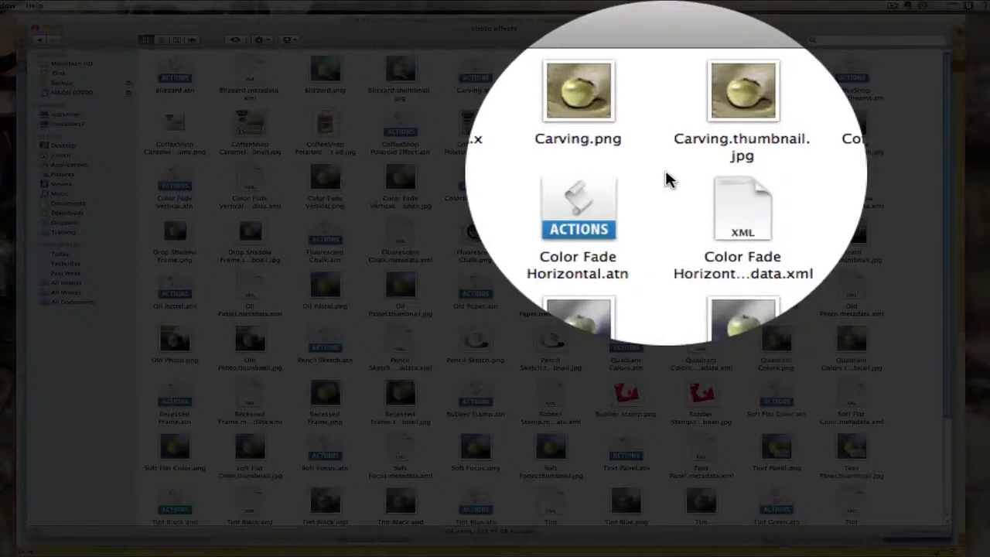
right_click(668, 178)
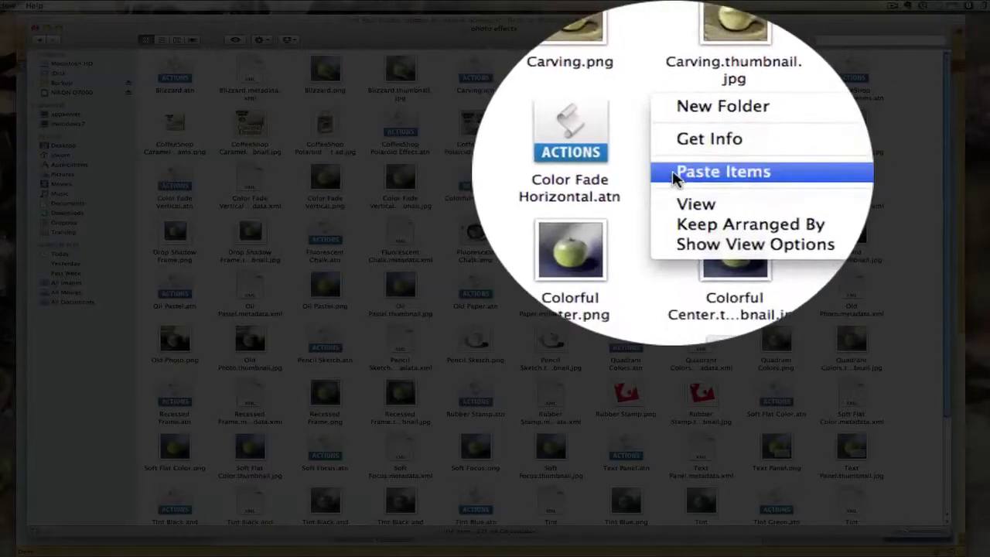
left_click(672, 175)
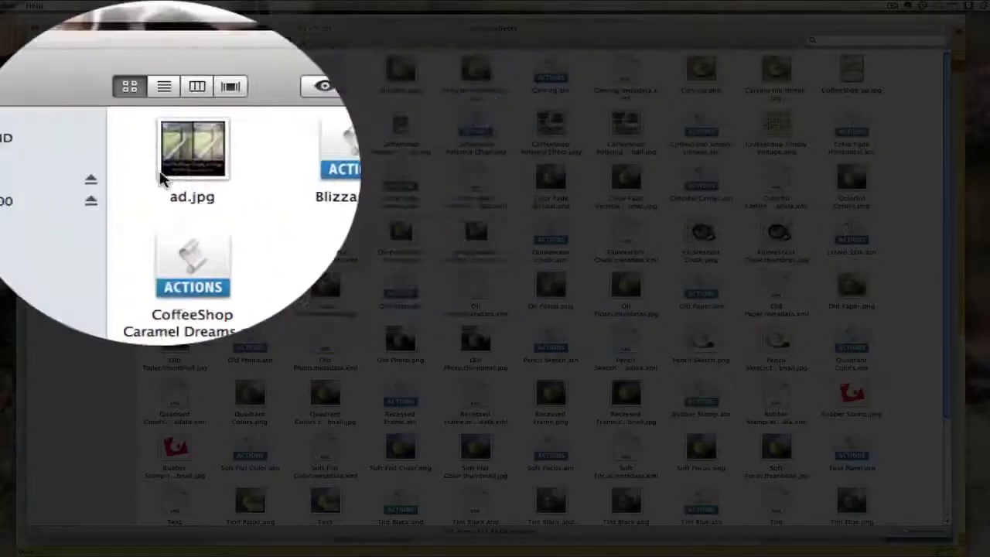
Rename MediaDatabase.db3 in 10.0 > Locale > en_US to MediaDatabase1.db3.
left_click(38, 89)
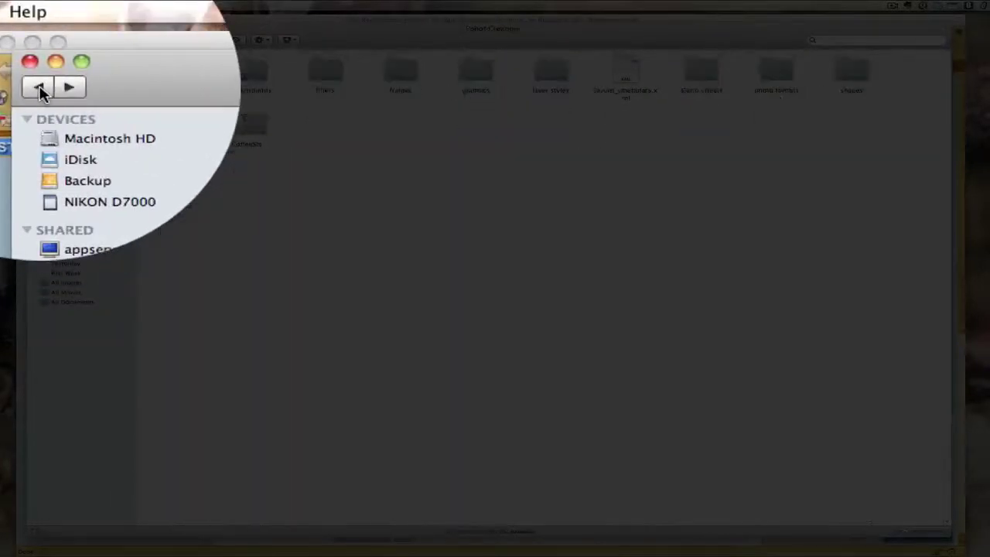
left_click(39, 89)
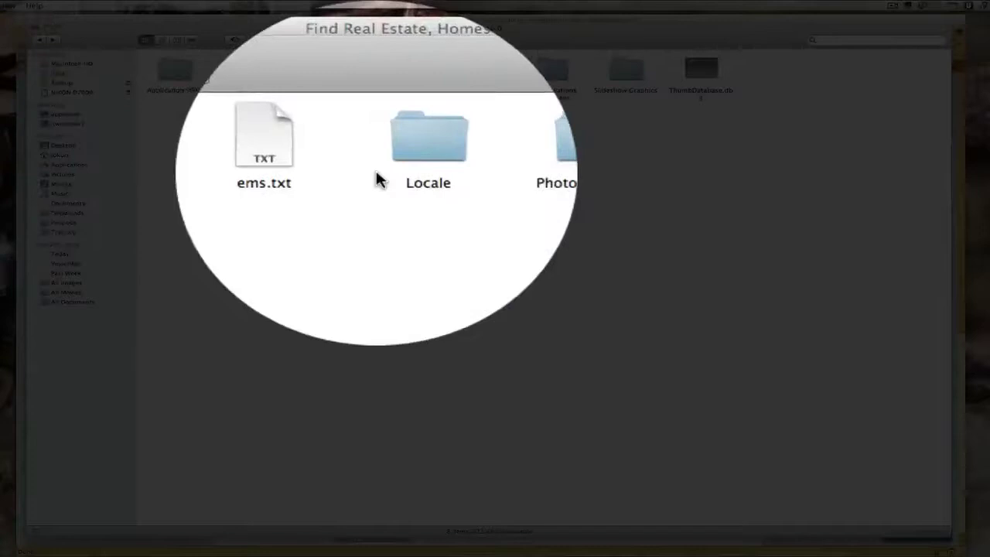
left_click(406, 167)
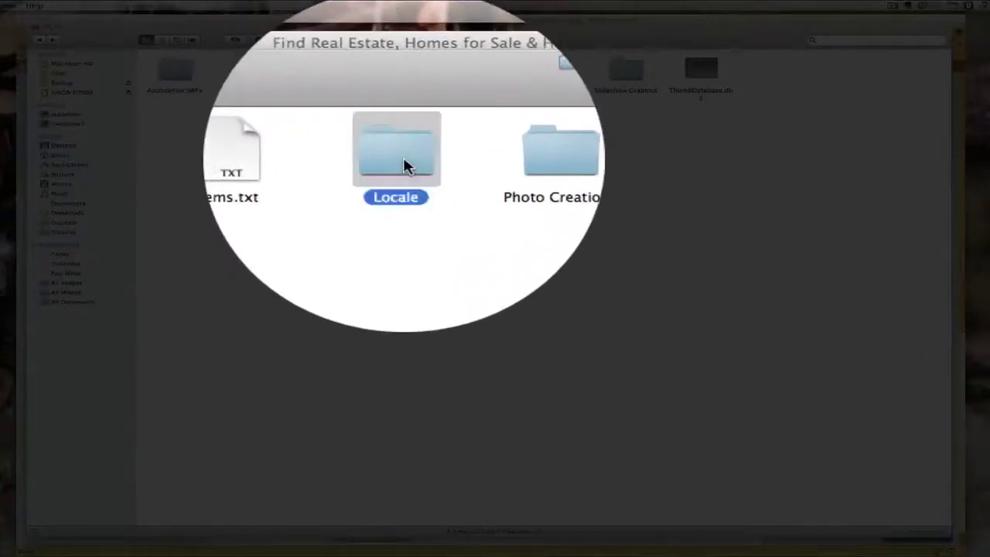
double_click(406, 167)
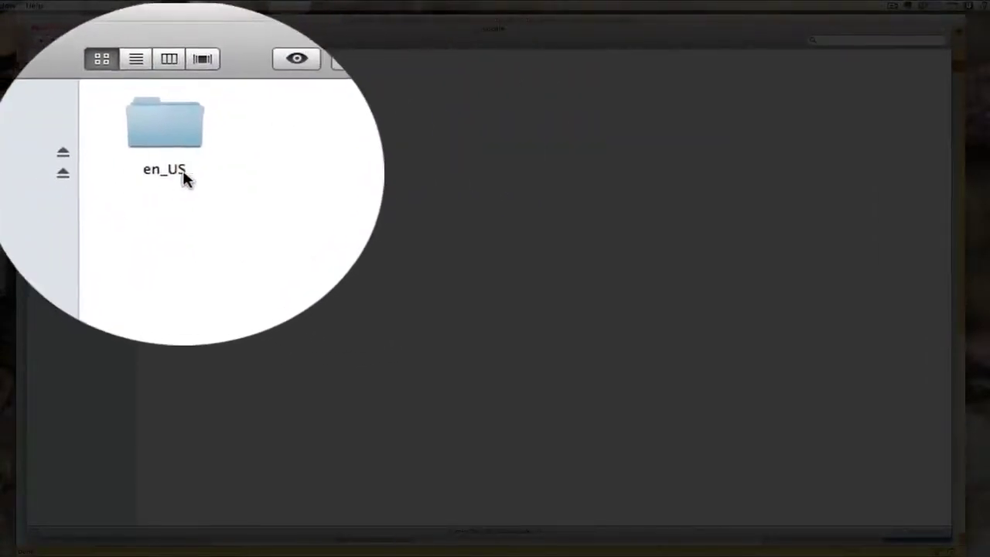
double_click(180, 143)
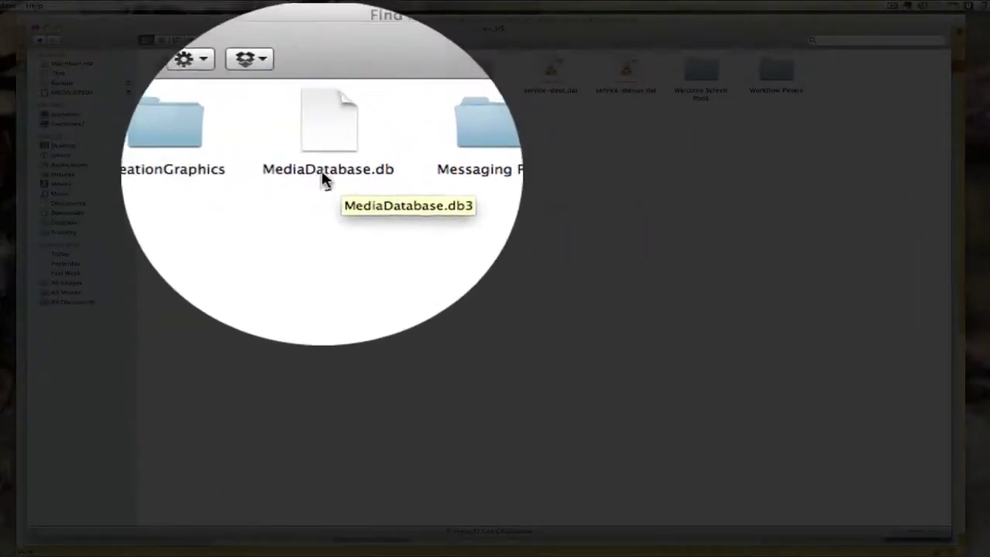
left_click(324, 179)
key("Return")
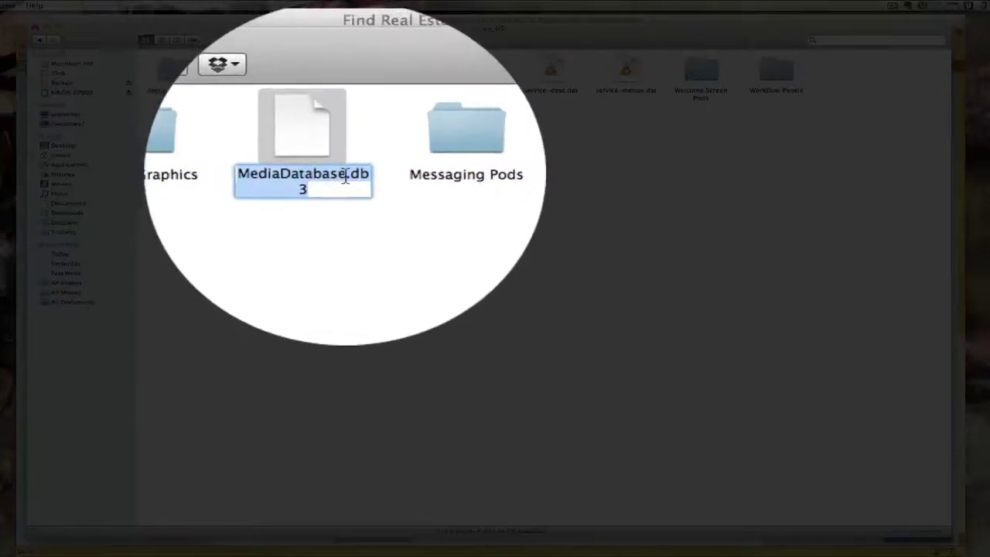
left_click(345, 177)
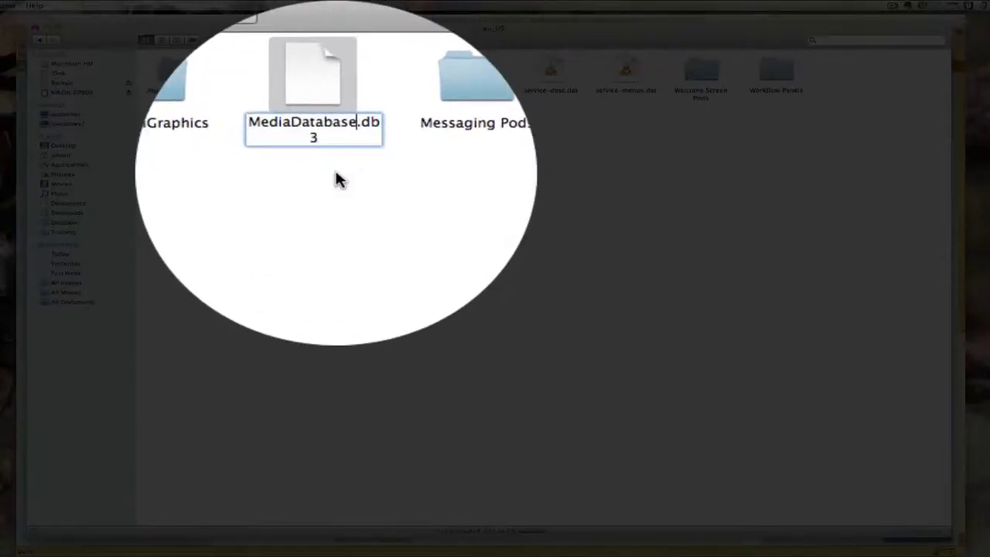
type("1")
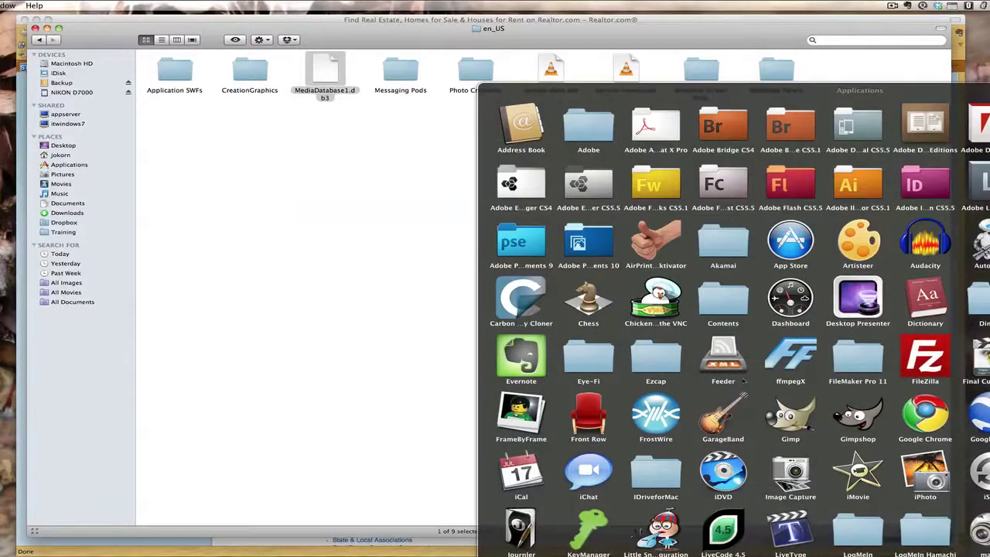
Launch Adobe Photoshop Elements 10 from the Applications folder.
left_click(617, 248)
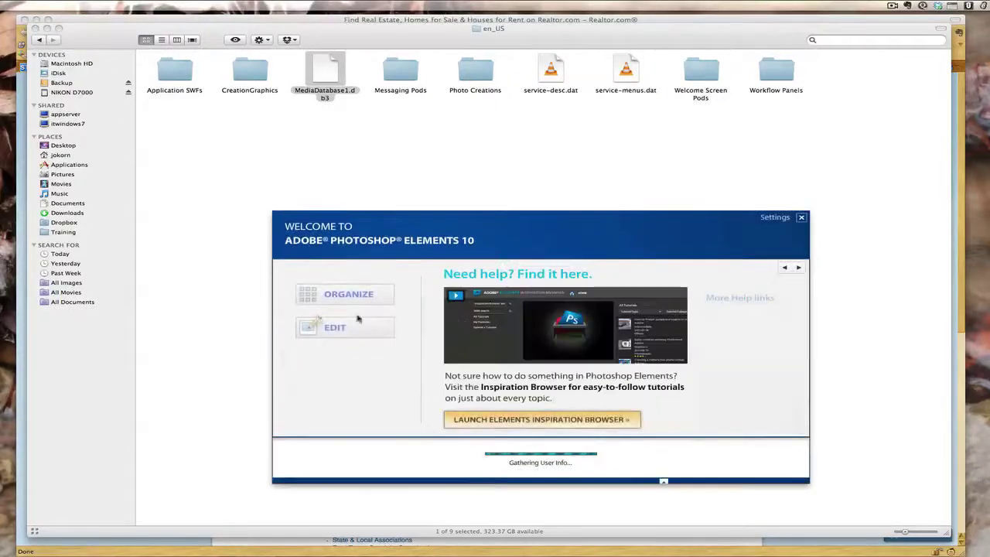
Launch the Photoshop Elements editor in Full Edit mode so its Effects panel is available.
left_click(332, 328)
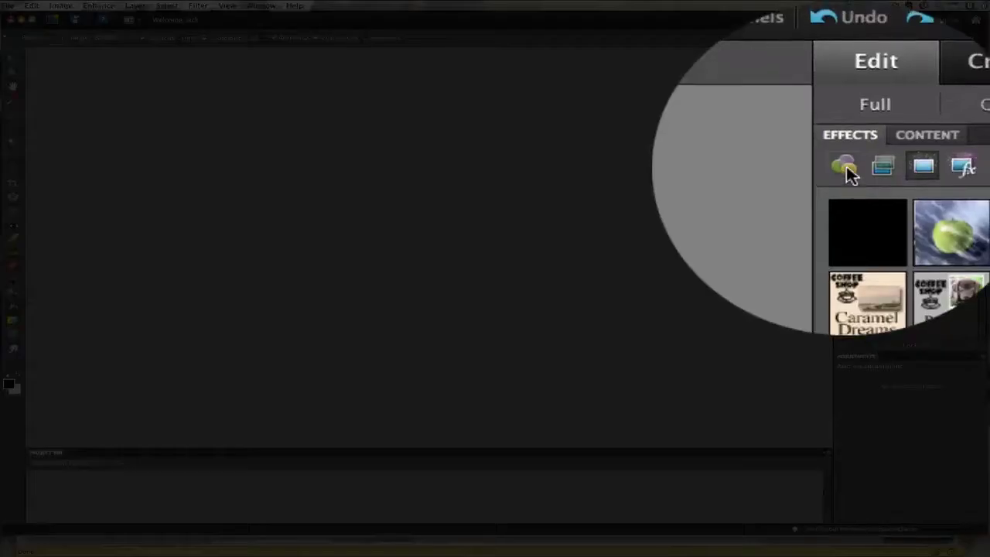
Show the Photo Effects category of the Filters effects, listing Polaroid Effect and Simply Vintage.
left_click(848, 78)
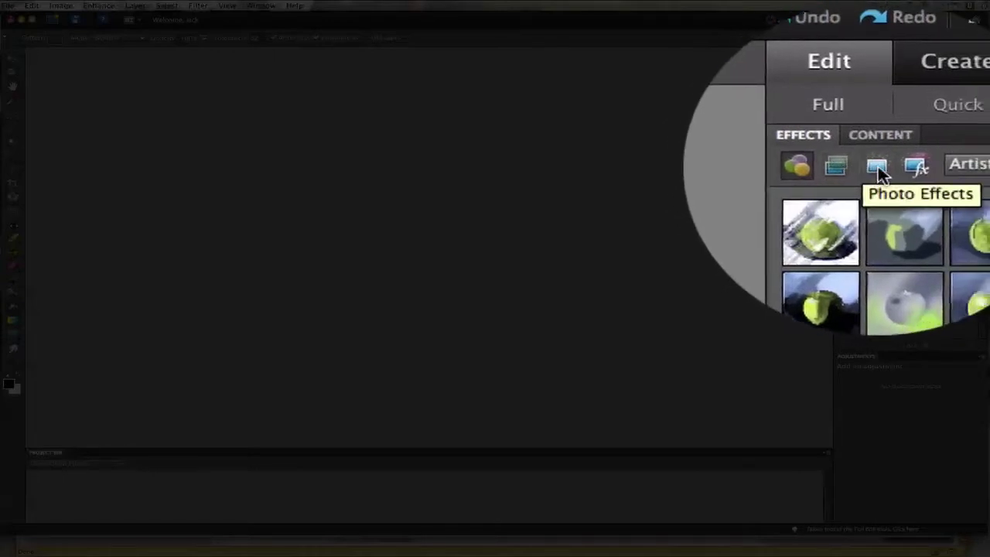
left_click(878, 168)
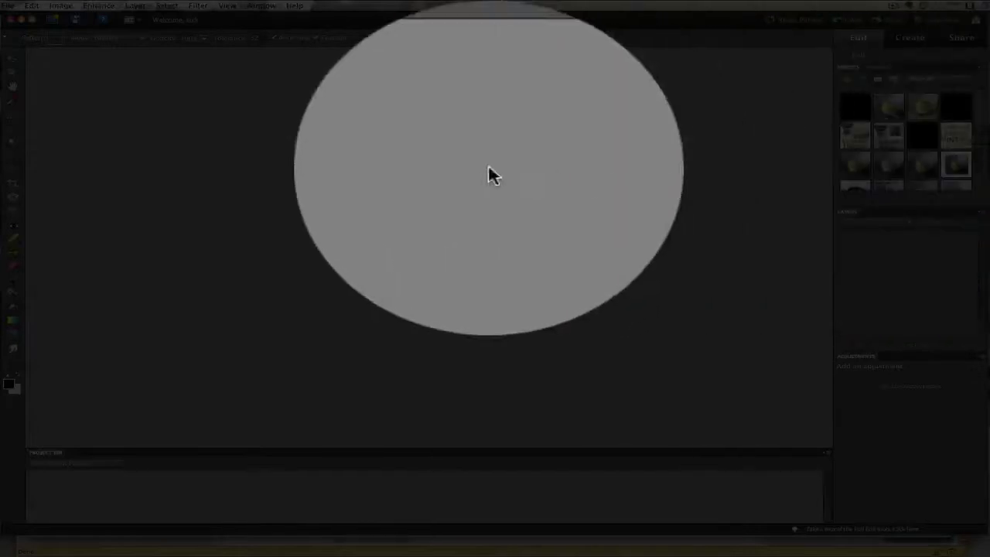
Use File > Open to select DSC_0057.JPG in the Columbus Zoo › Jacks folder.
left_click(9, 6)
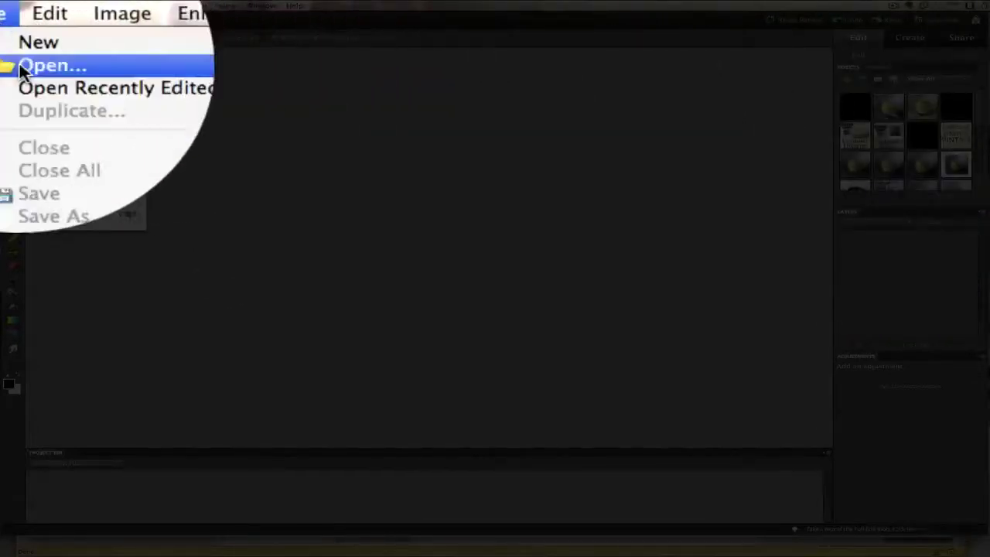
left_click(11, 28)
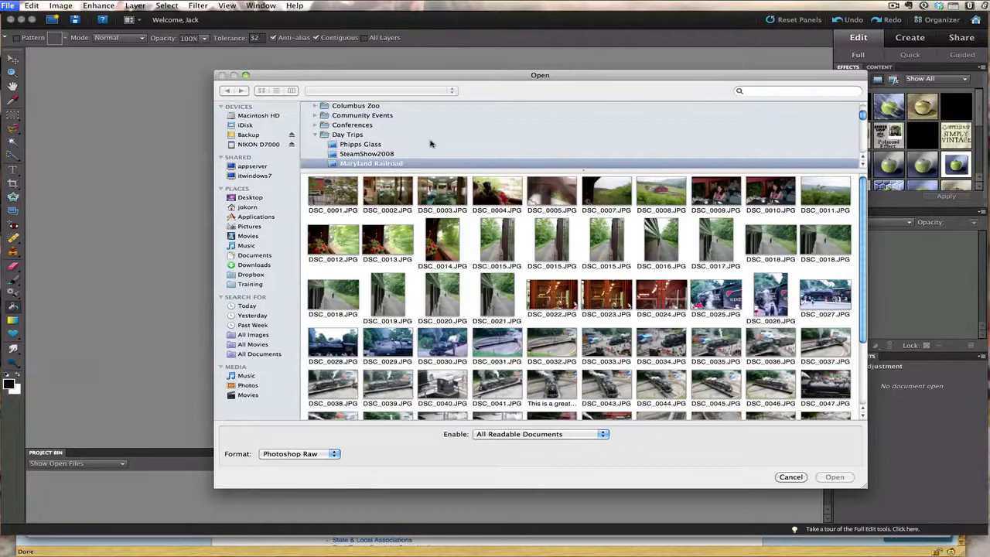
scroll(862, 116, "up", 2)
scroll(862, 116, "up", 3)
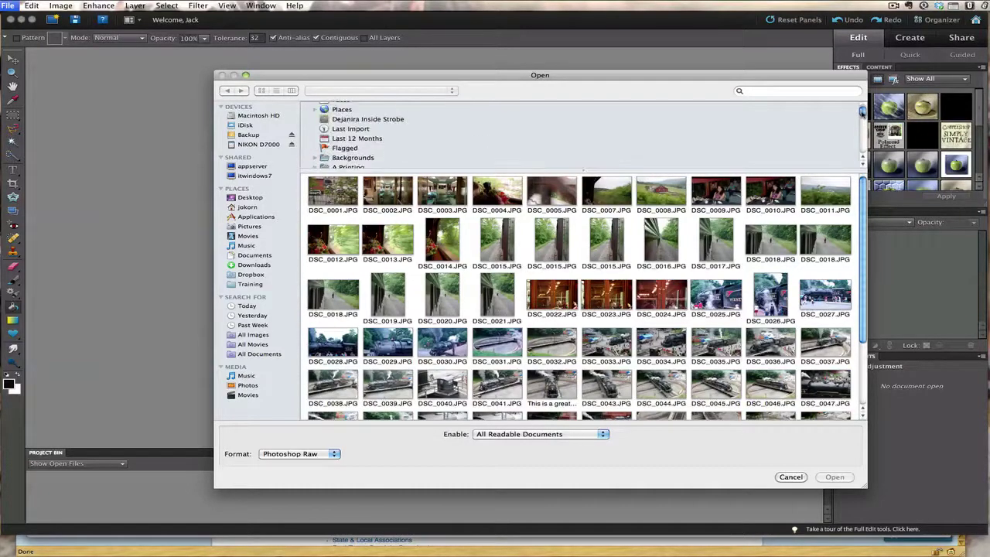
scroll(862, 116, "down", 5)
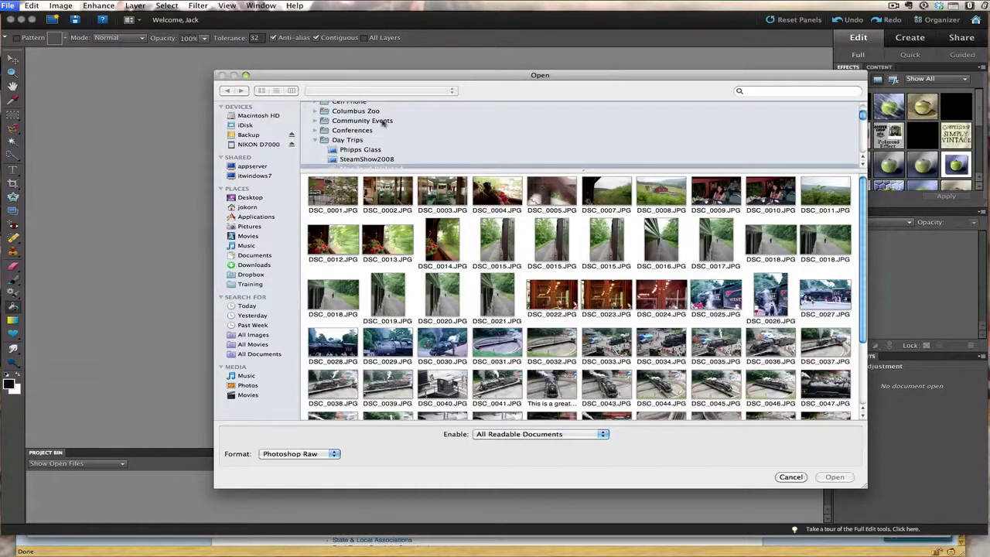
left_click(316, 111)
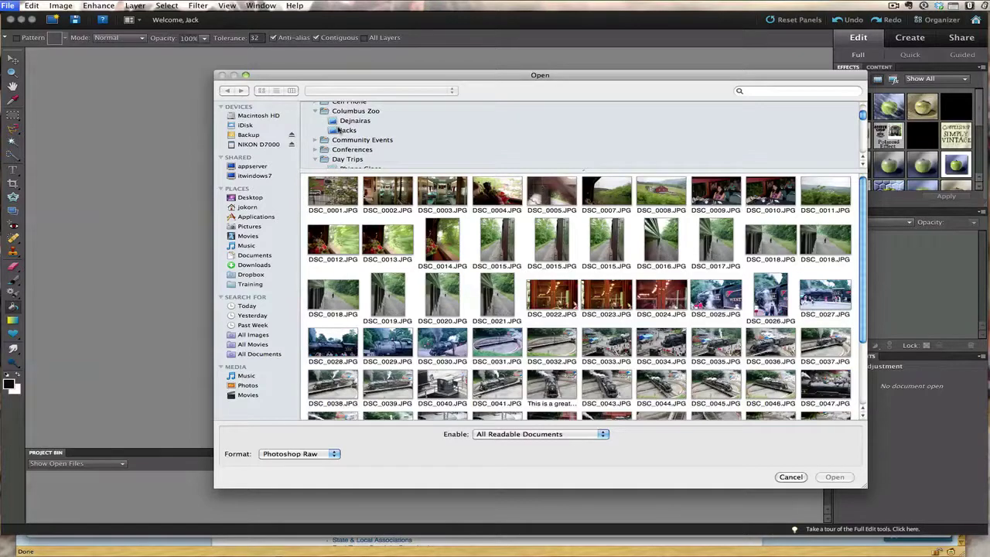
left_click(338, 130)
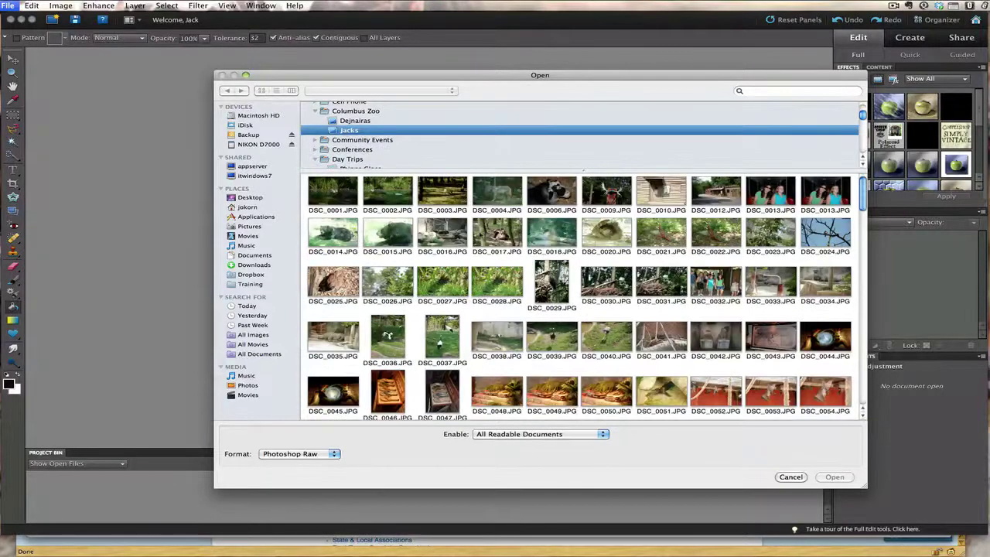
scroll(485, 238, "down", 5)
scroll(479, 247, "down", 2)
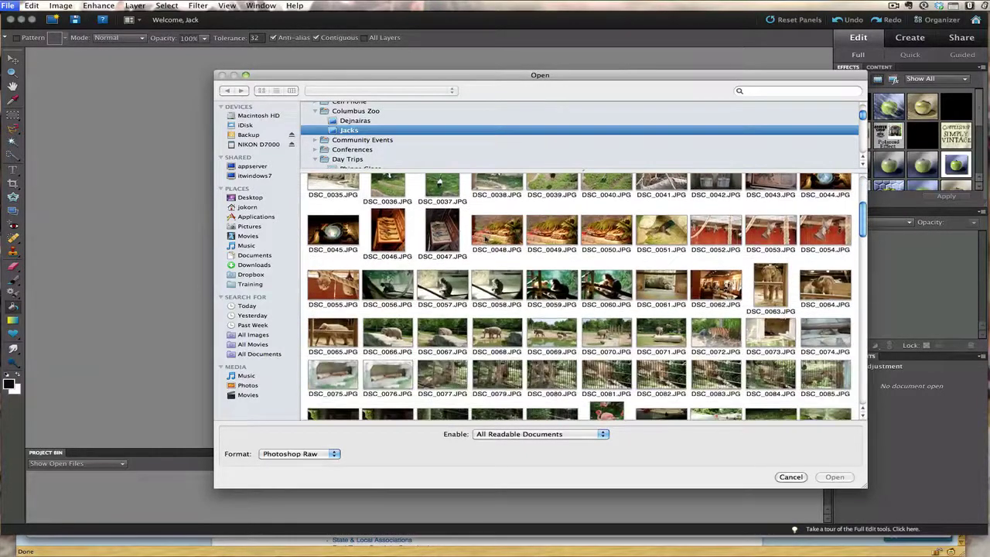
left_click(443, 247)
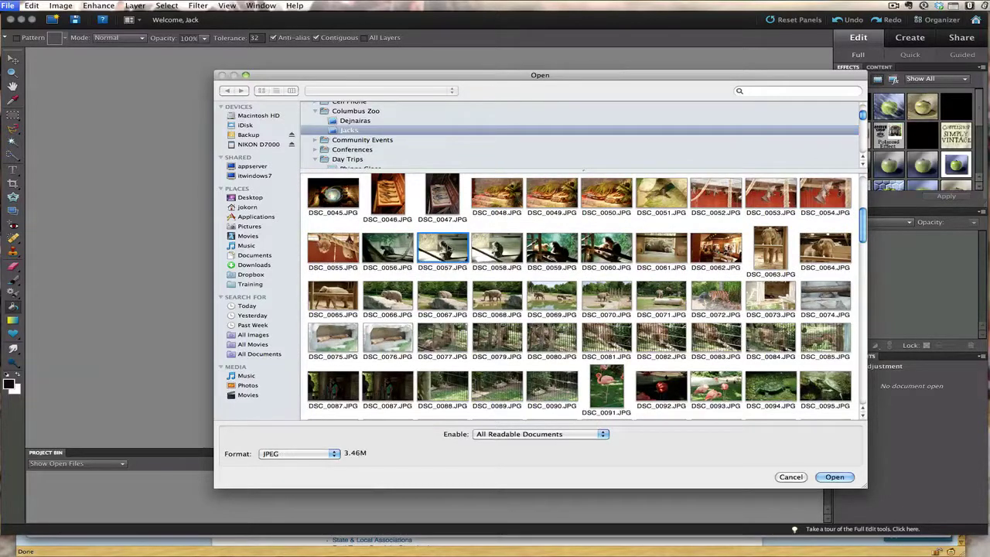
Open the monkey photo, switch to the Move tool, and pick the CoffeeShop Polaroid Effect.
left_click(833, 477)
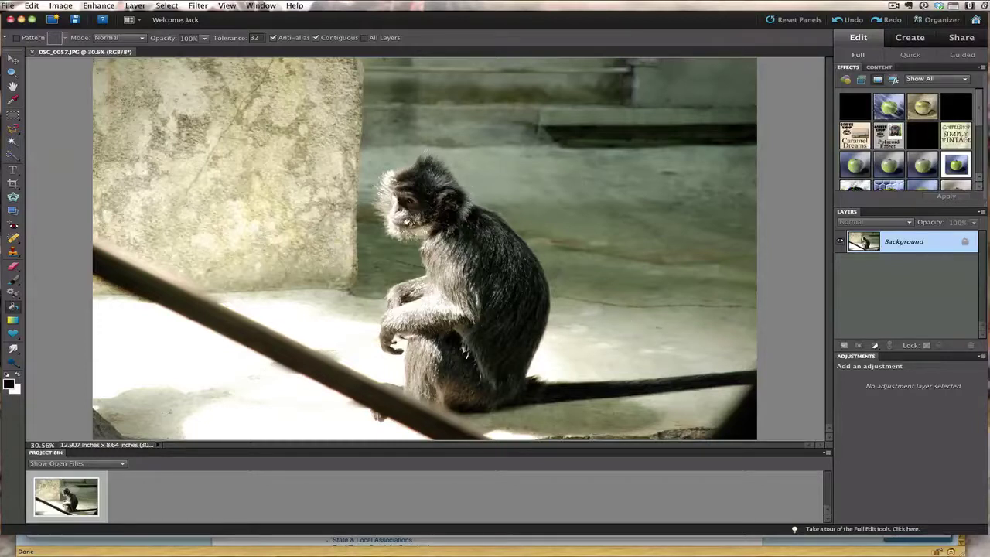
left_click(13, 60)
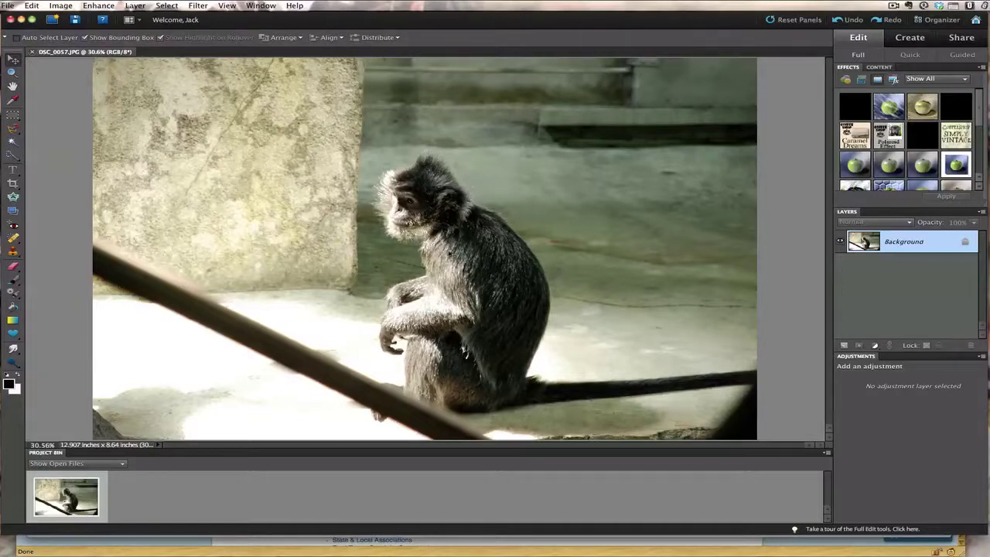
left_click(887, 139)
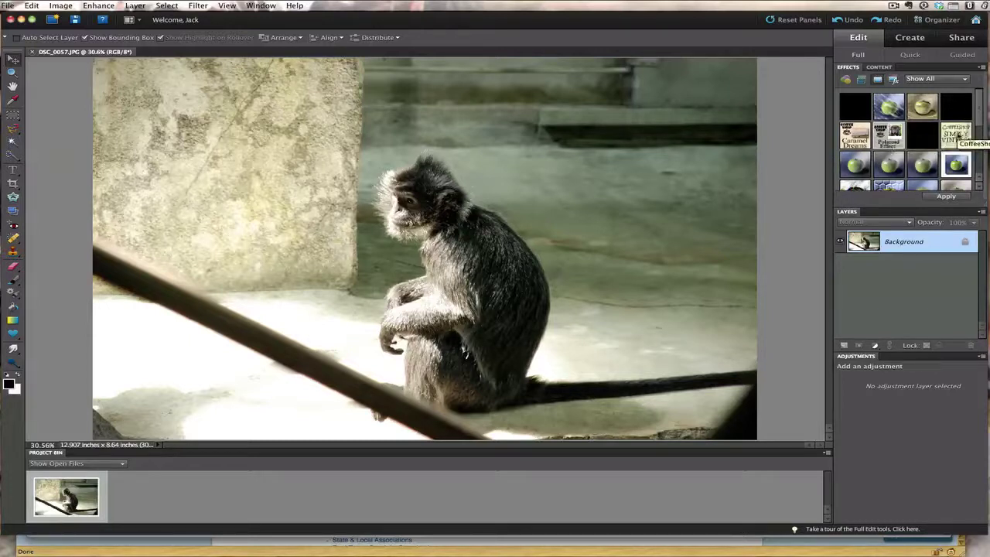
Apply the Polaroid Effect and crop the photo to a 3.127-inch square around the monkey.
left_click(944, 197)
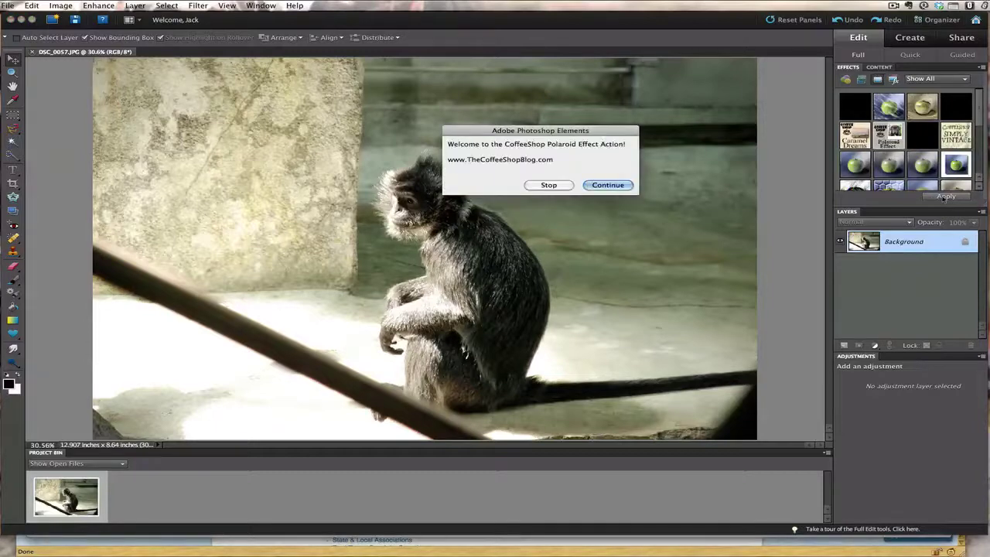
left_click(600, 185)
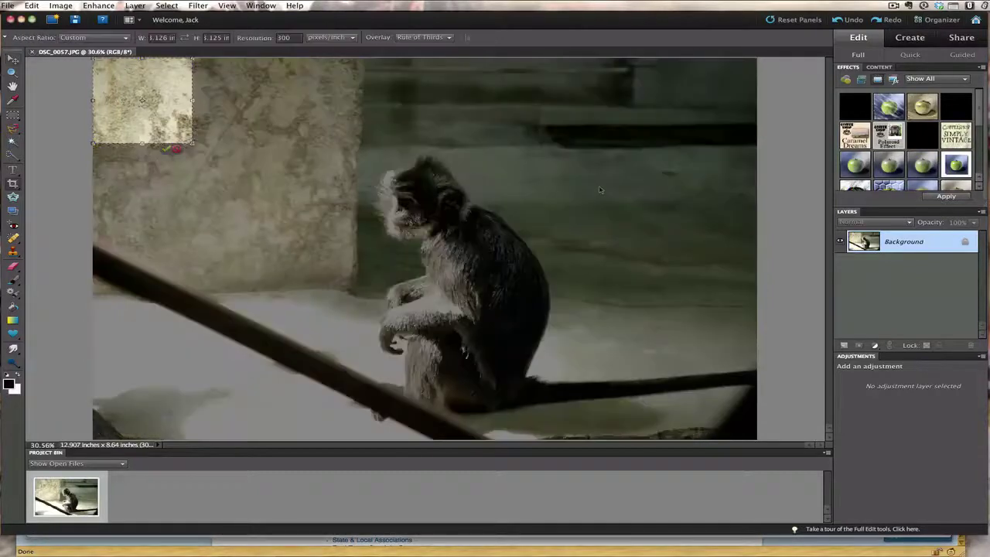
left_click_drag(139, 103, 364, 175)
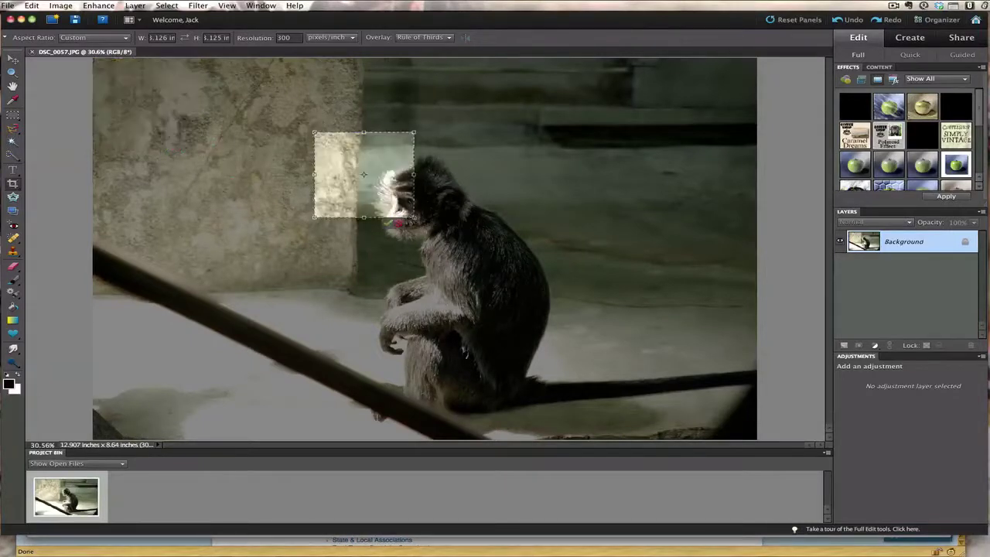
left_click_drag(415, 217, 667, 437)
left_click_drag(490, 283, 455, 276)
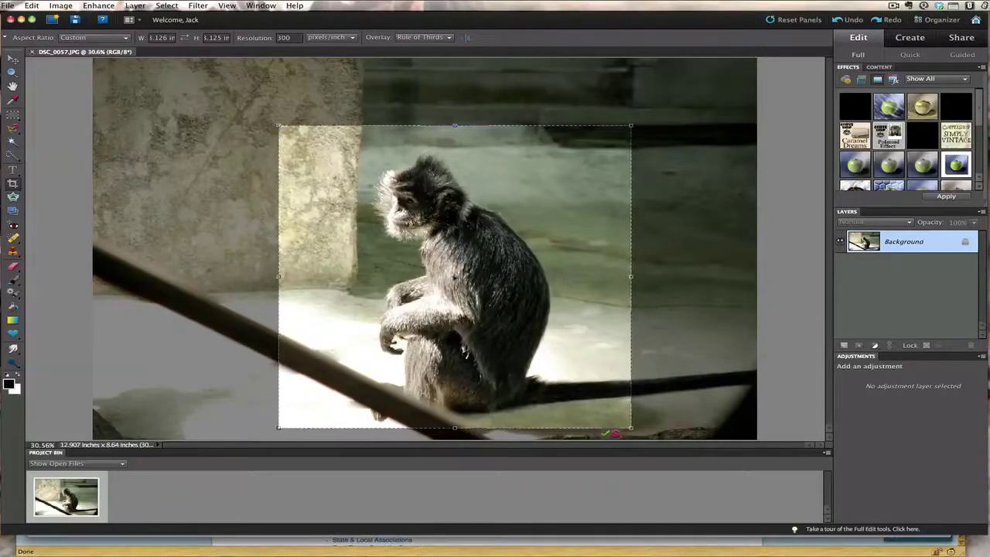
left_click(614, 435)
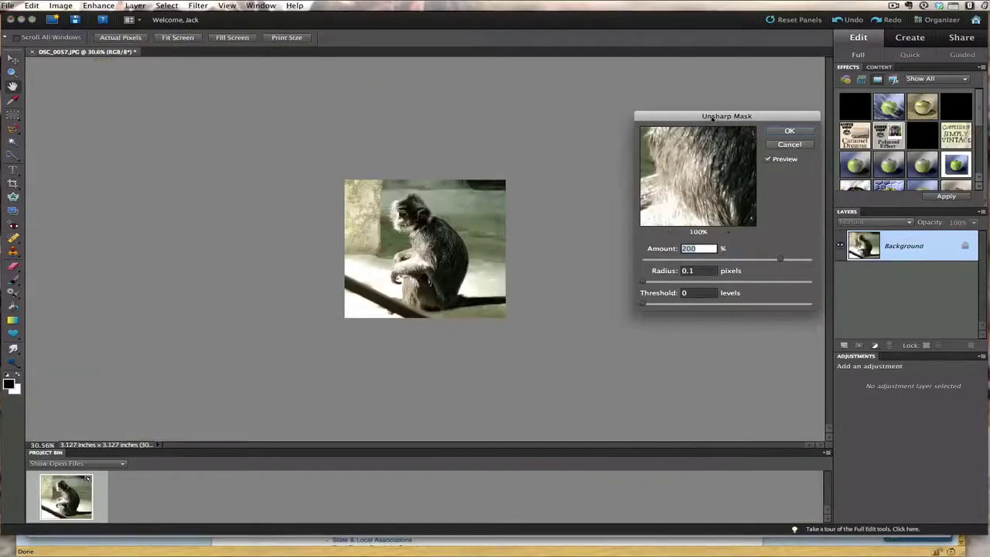
Set Unsharp Mask Amount to 1, then resize the Polaroid to 600 pixels wide (600 × 726).
left_click_drag(713, 118, 668, 102)
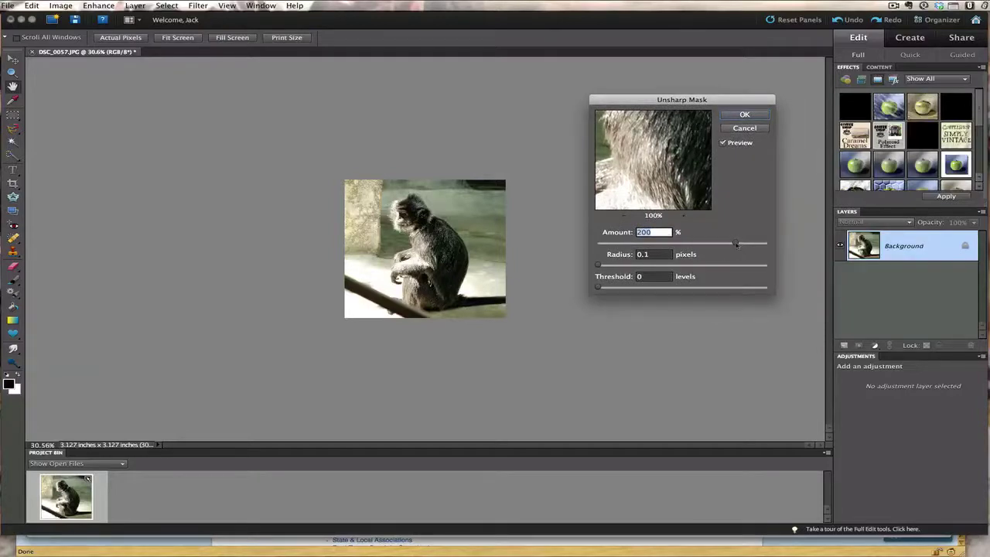
left_click_drag(735, 244, 713, 244)
left_click(744, 115)
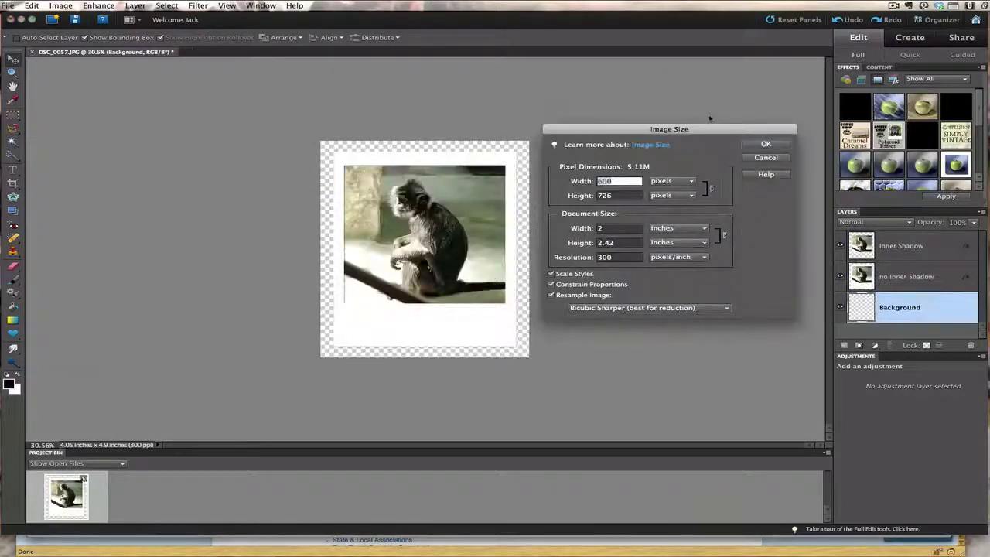
left_click_drag(665, 130, 662, 123)
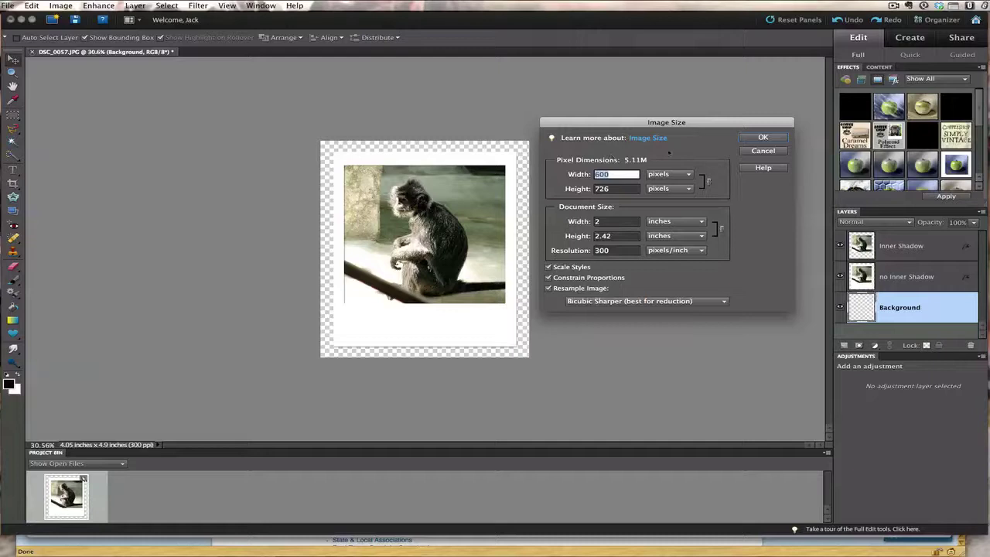
left_click(762, 138)
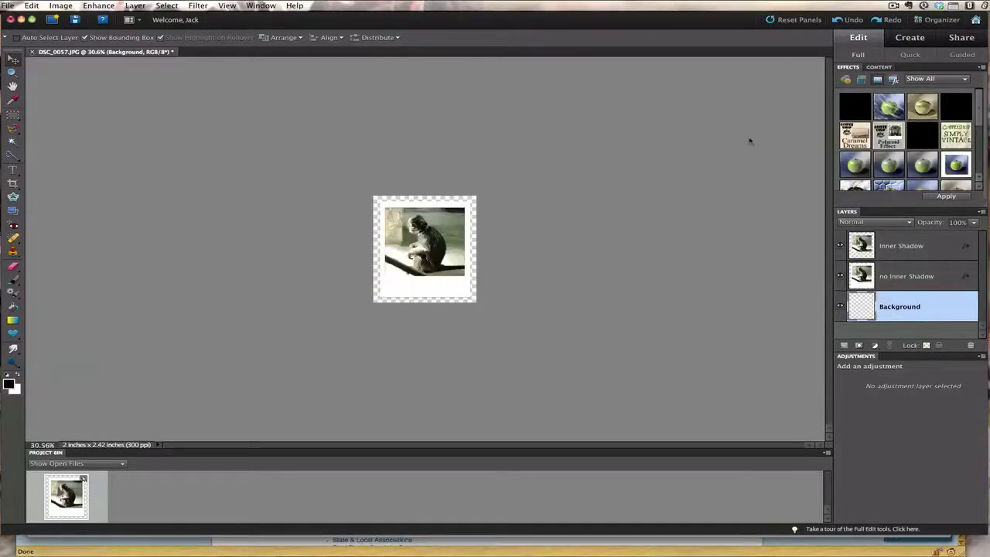
left_click(226, 6)
left_click(231, 50)
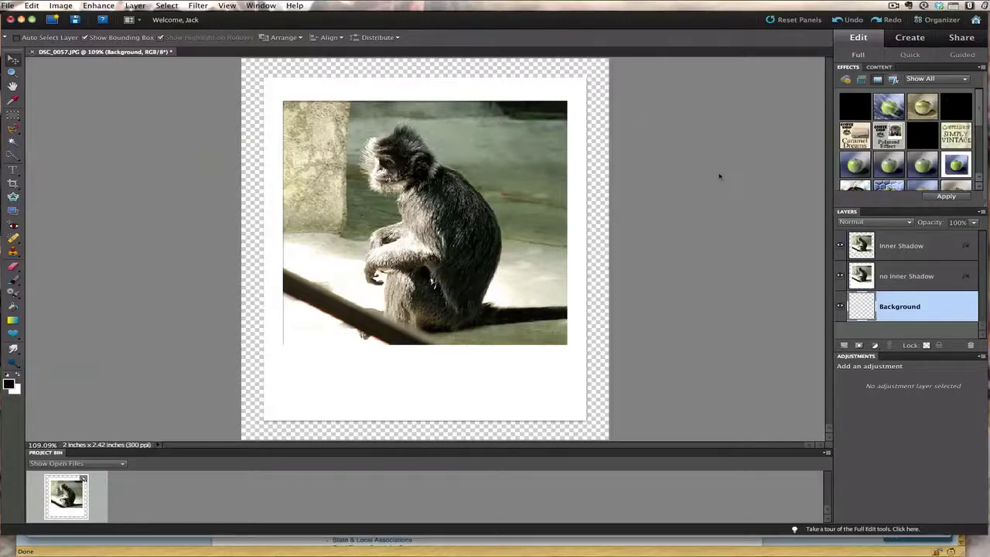
left_click(934, 273)
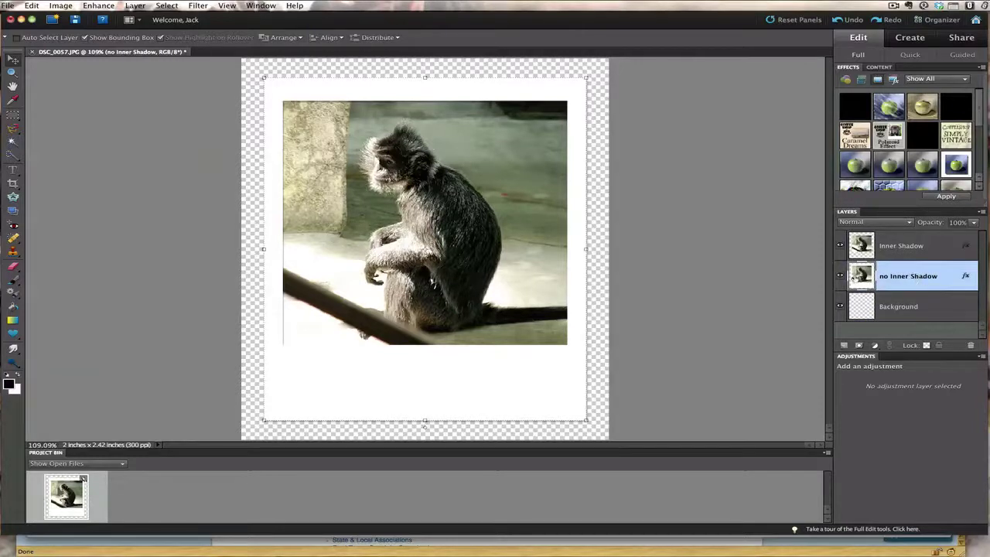
left_click(841, 277)
left_click(841, 277)
left_click(842, 248)
left_click(842, 247)
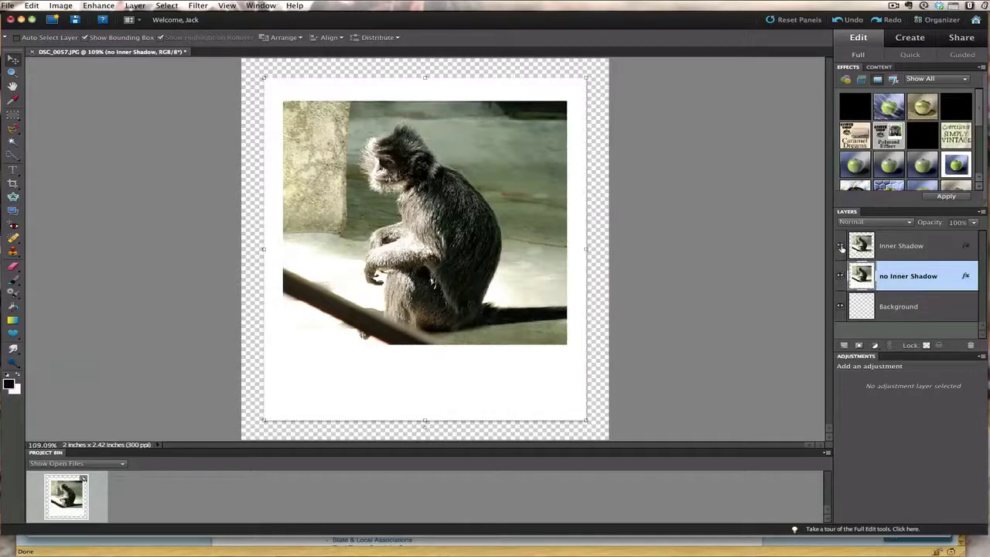
left_click(842, 248)
left_click(842, 247)
left_click(842, 247)
left_click(842, 247)
left_click(842, 247)
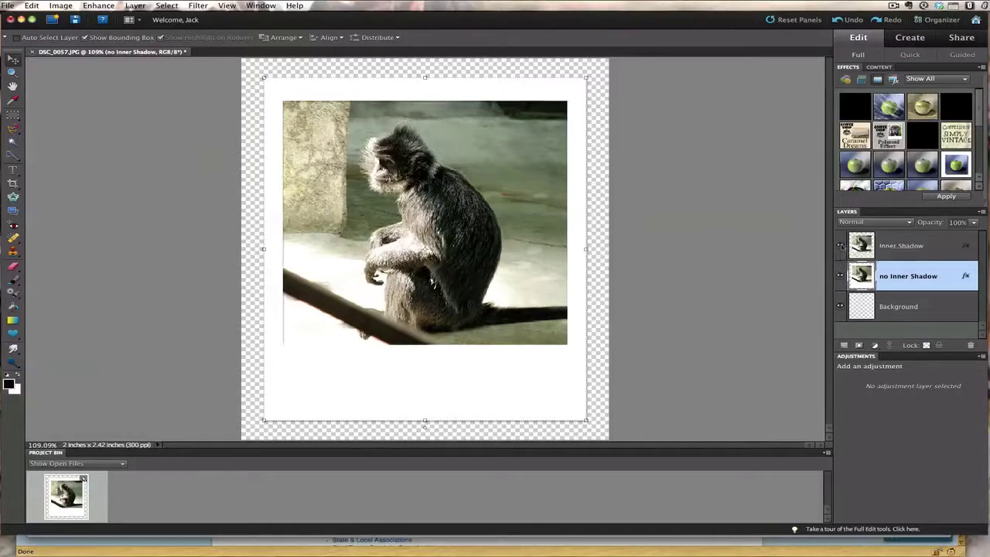
left_click(842, 248)
left_click(842, 247)
Enable a 27 px drop shadow in the Inner Shadow layer's Style Settings.
left_click(966, 248)
double_click(966, 248)
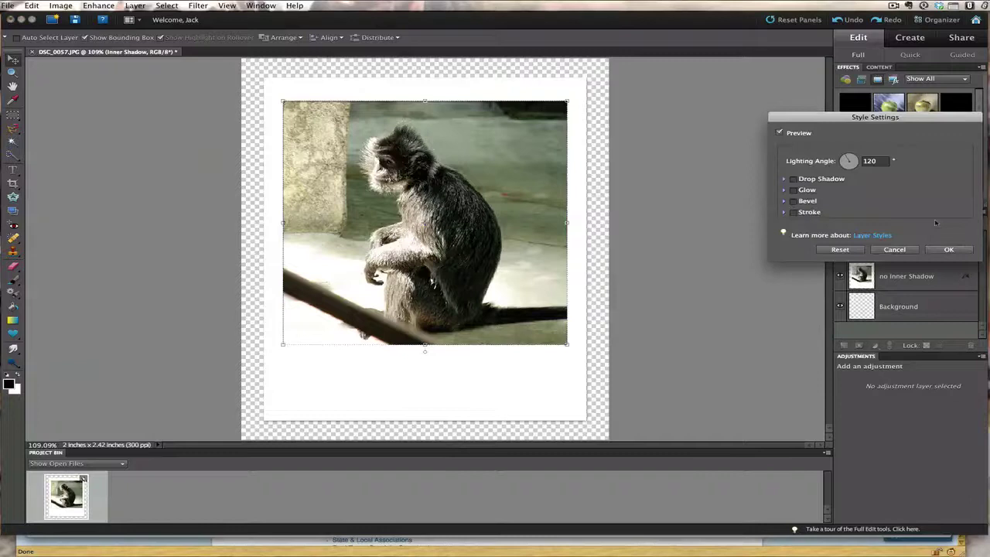
left_click_drag(889, 120, 857, 129)
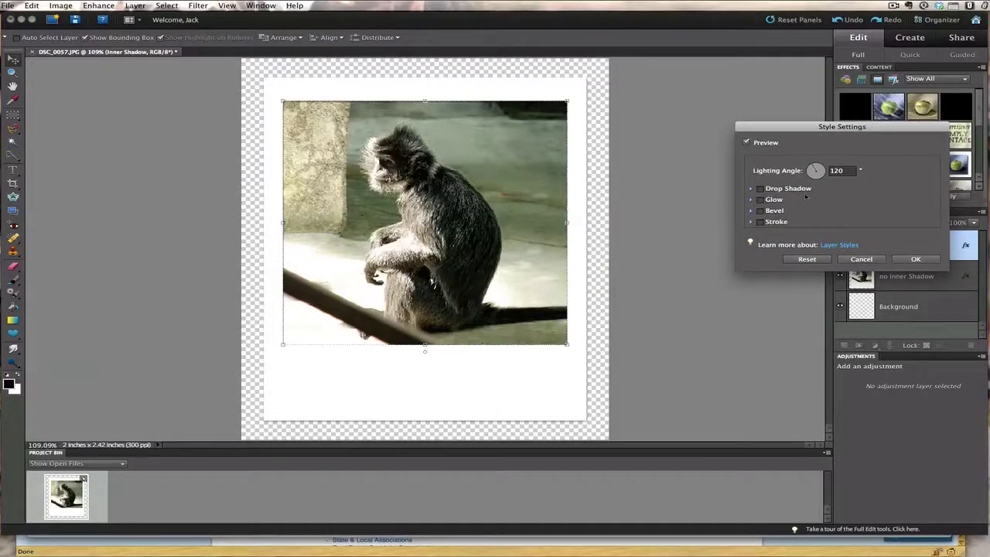
left_click(750, 188)
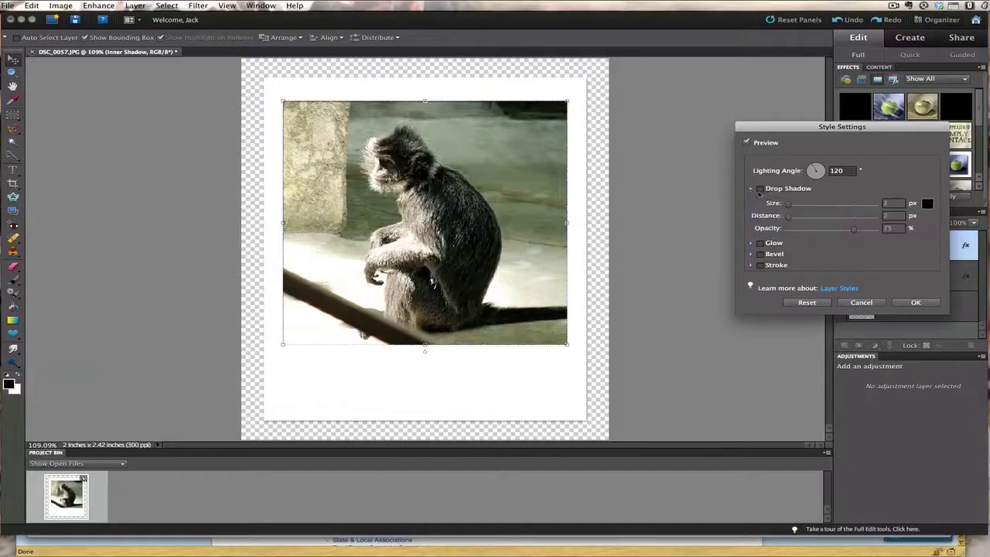
left_click(760, 189)
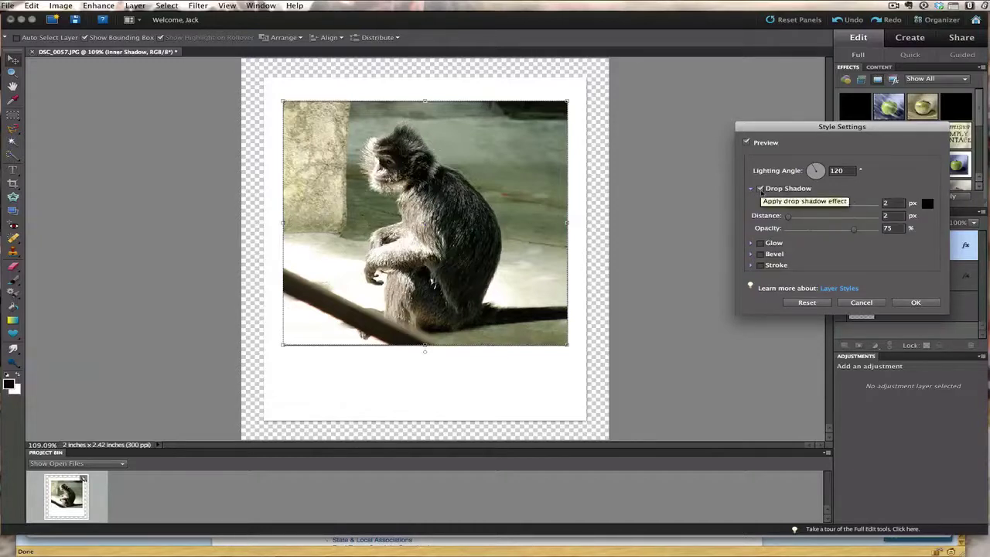
left_click_drag(788, 207, 792, 206)
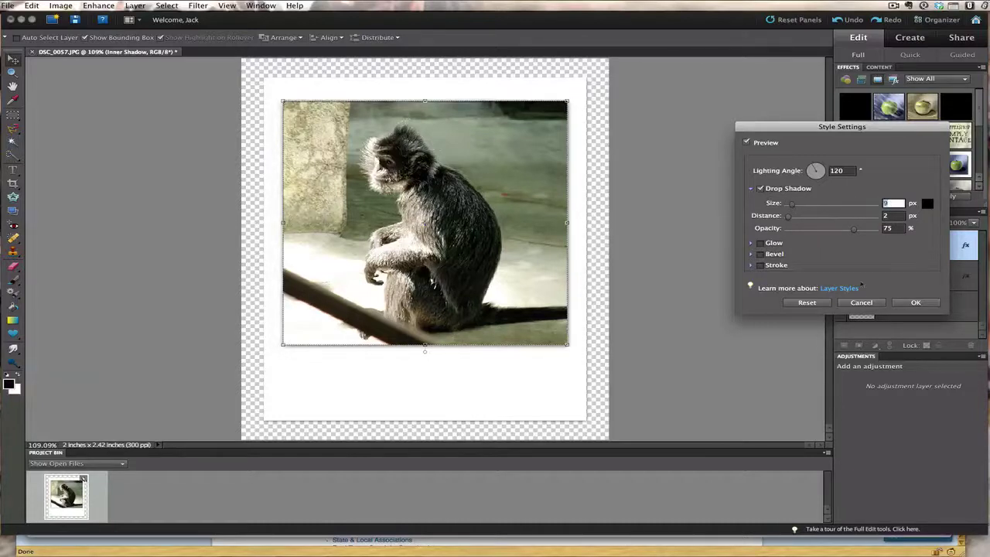
left_click(915, 302)
double_click(904, 306)
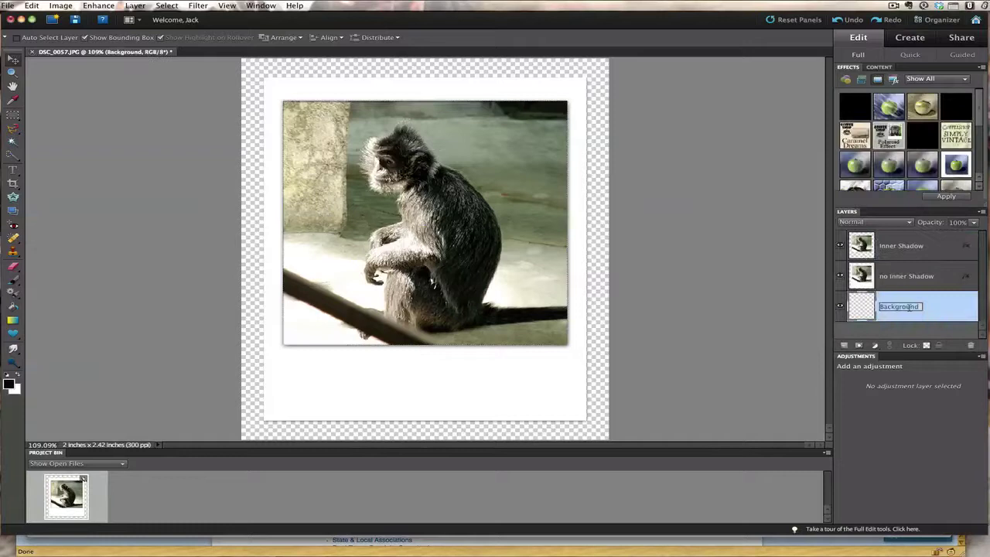
Fill the Background layer with near-black #100411 using the Paint Bucket tool.
left_click(956, 307)
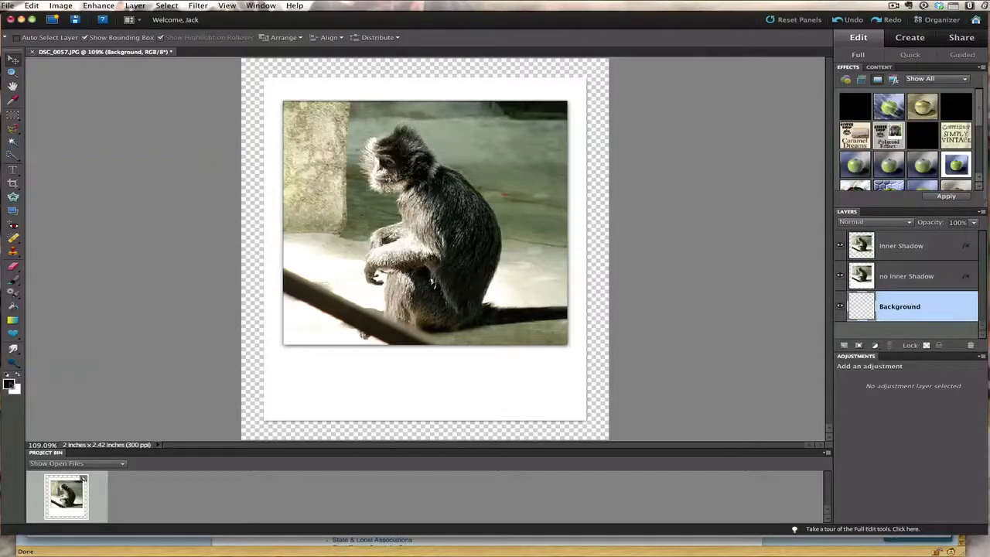
left_click(10, 384)
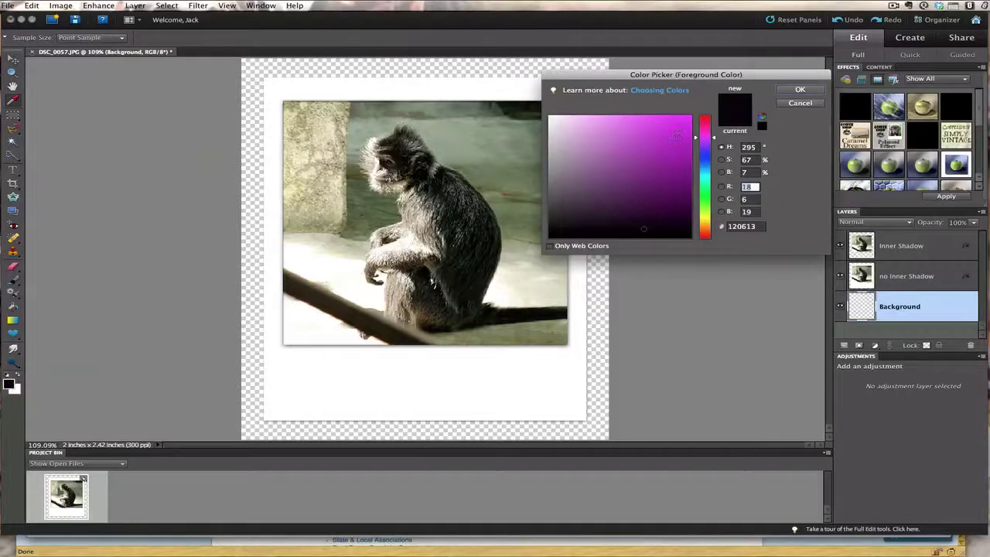
left_click(658, 229)
left_click(784, 92)
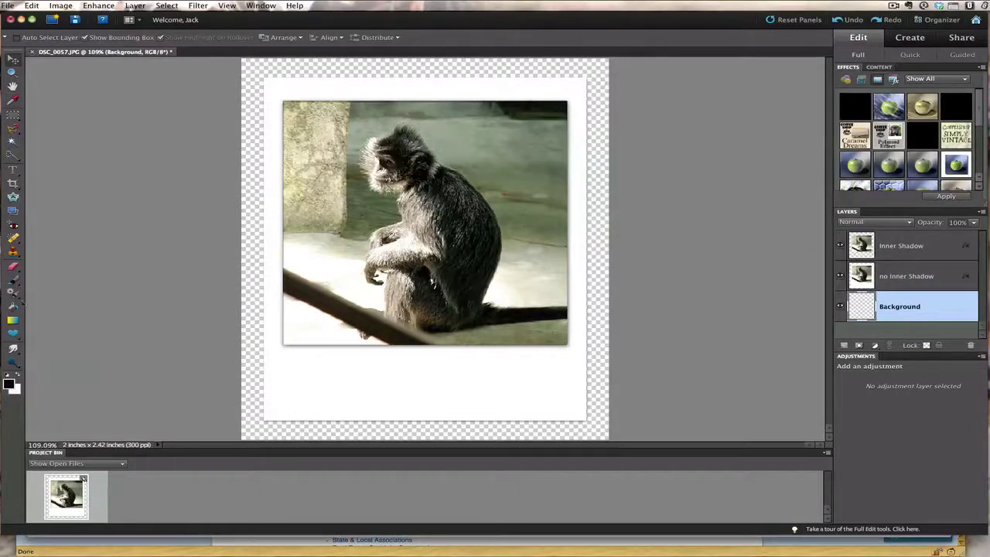
key("k")
left_click(253, 214)
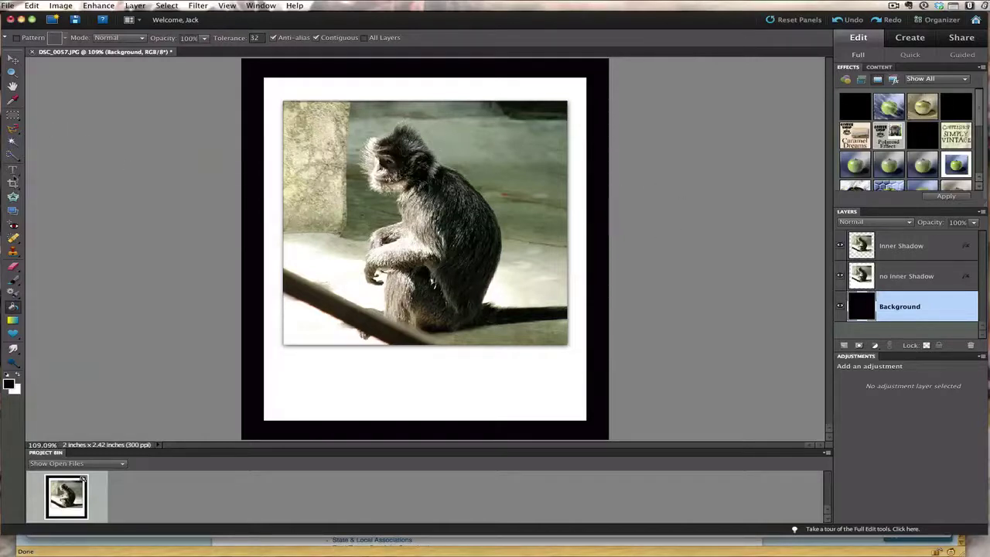
Create a text layer below the photo and move the ZOO layer to the top of the stack.
left_click(12, 170)
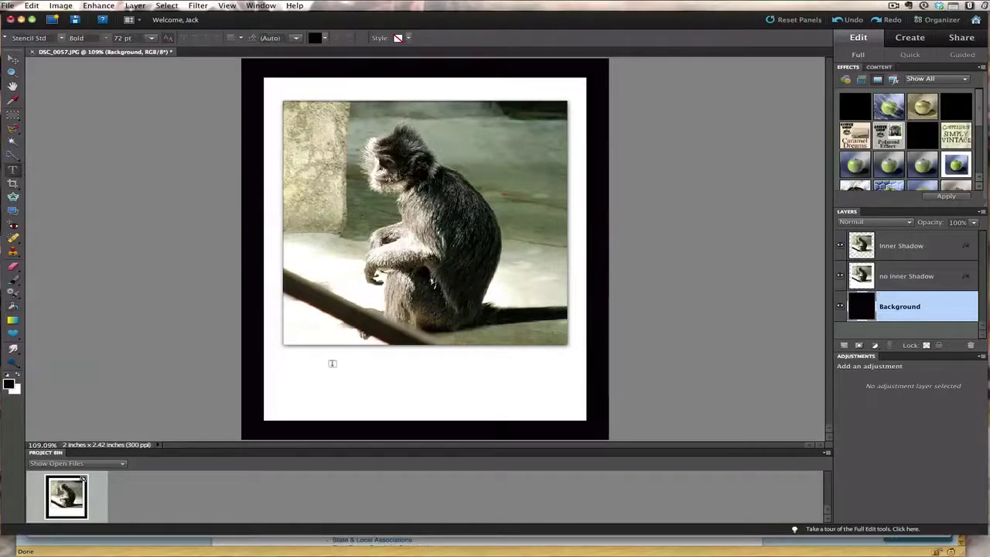
left_click_drag(327, 391, 526, 362)
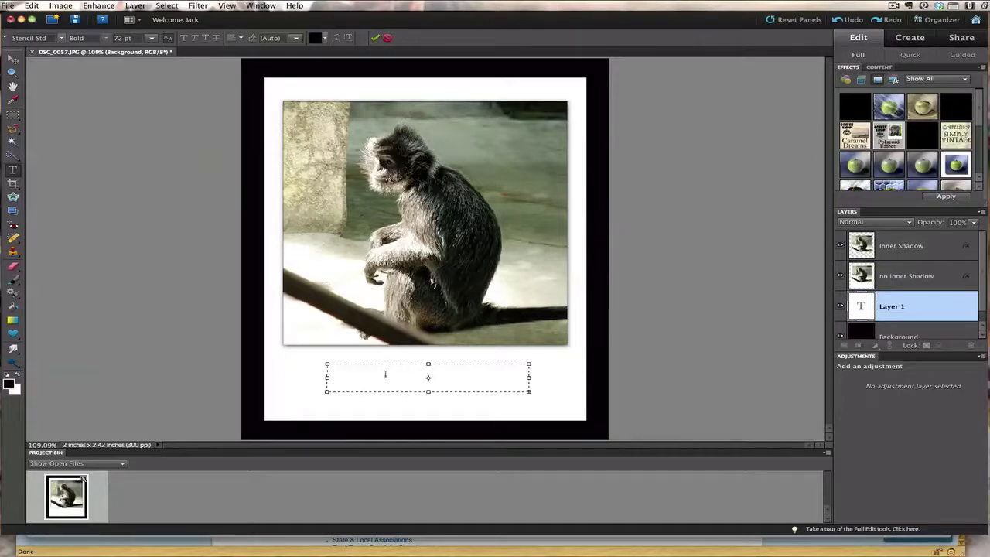
left_click(870, 314)
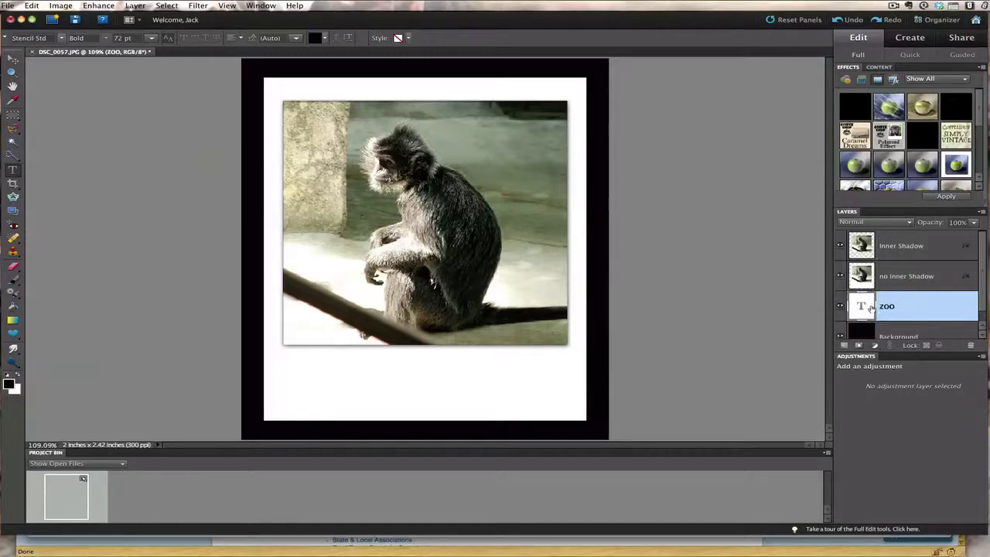
left_click_drag(903, 283, 909, 236)
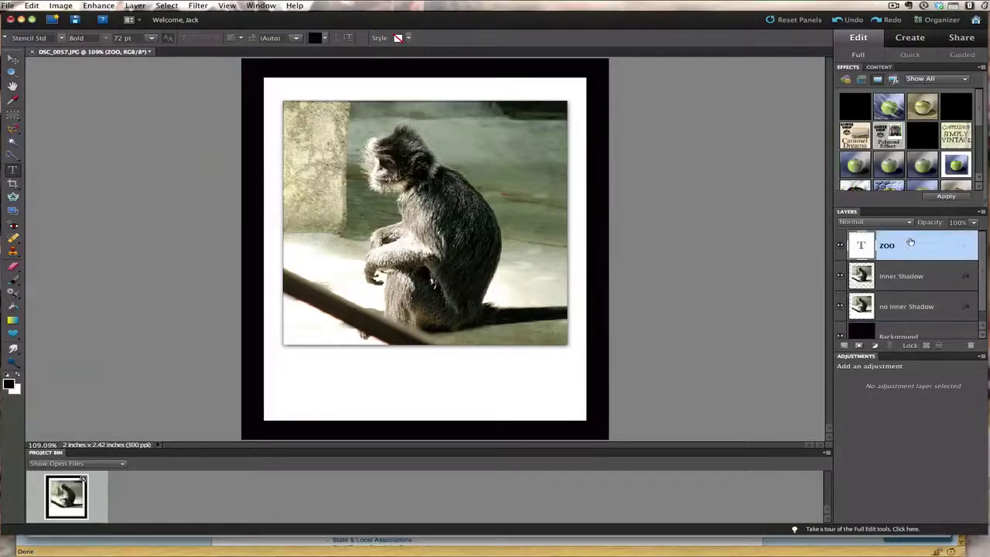
double_click(912, 245)
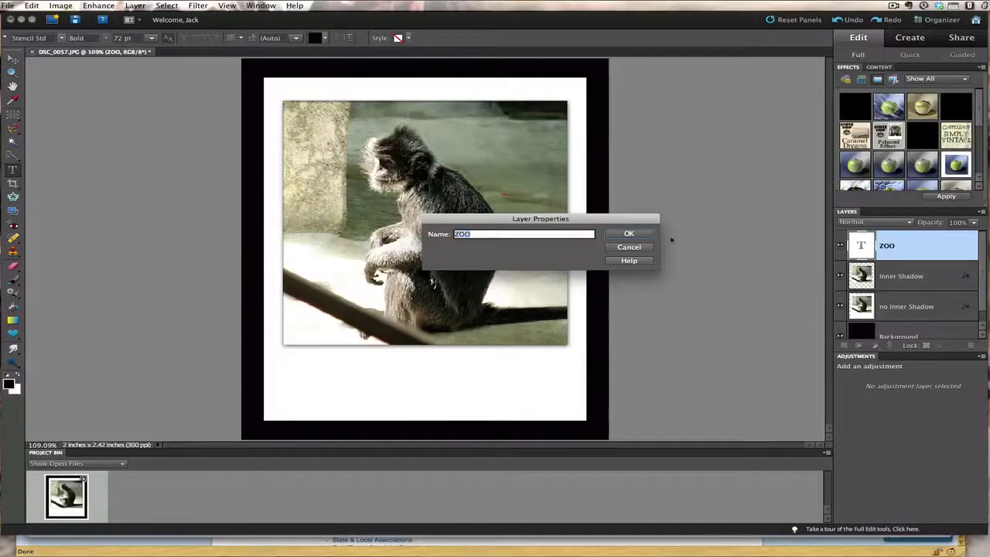
left_click(645, 237)
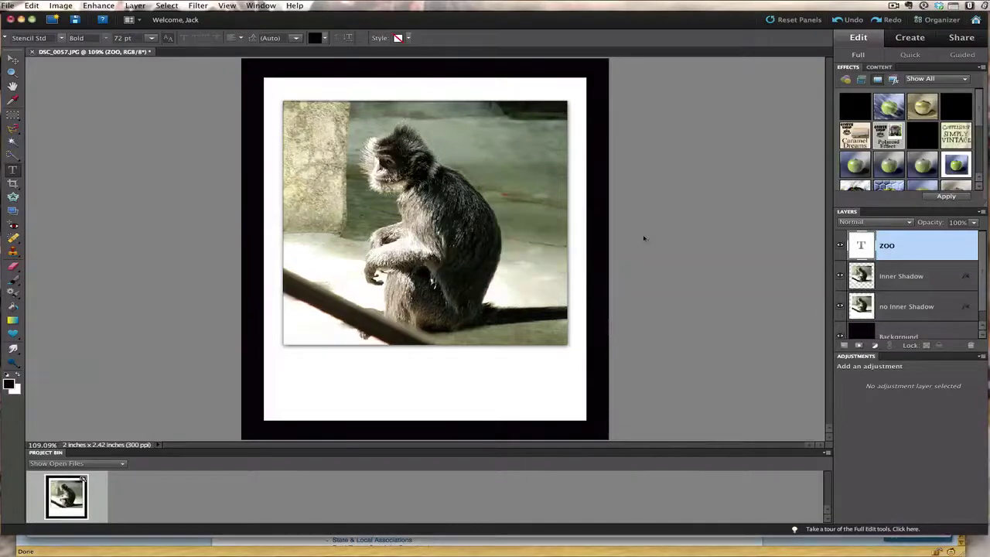
Type the caption ZOO at 24 pt below the photo and commit it.
left_click(459, 374)
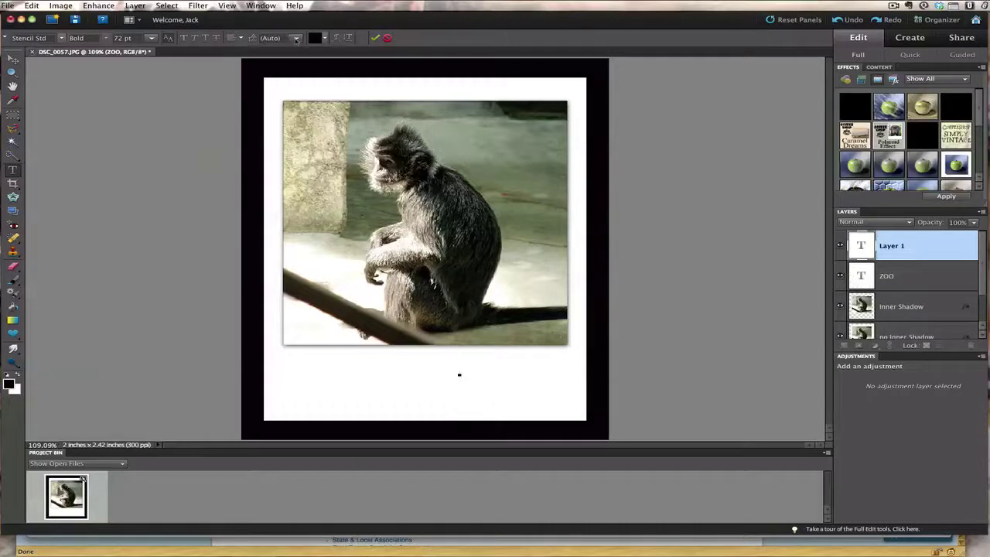
left_click(153, 38)
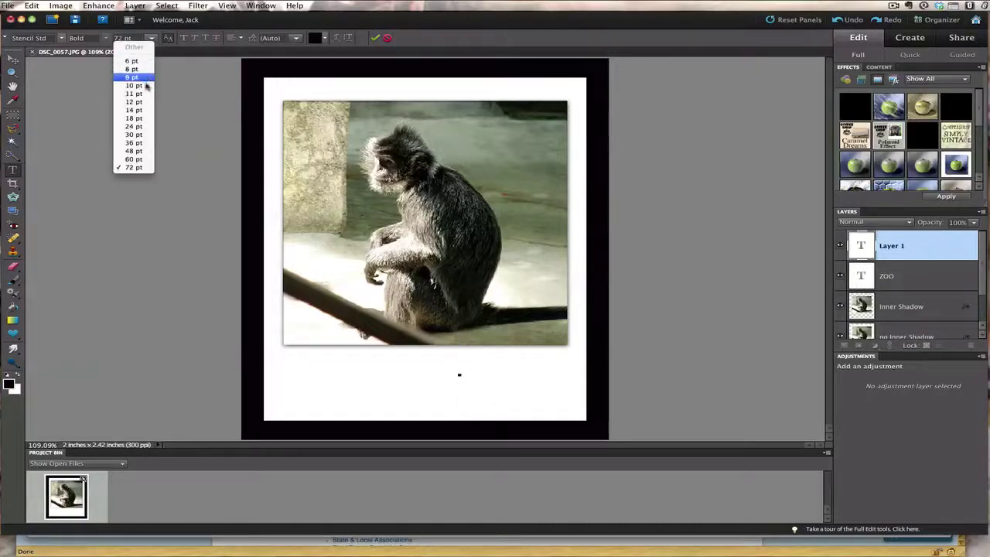
left_click(139, 126)
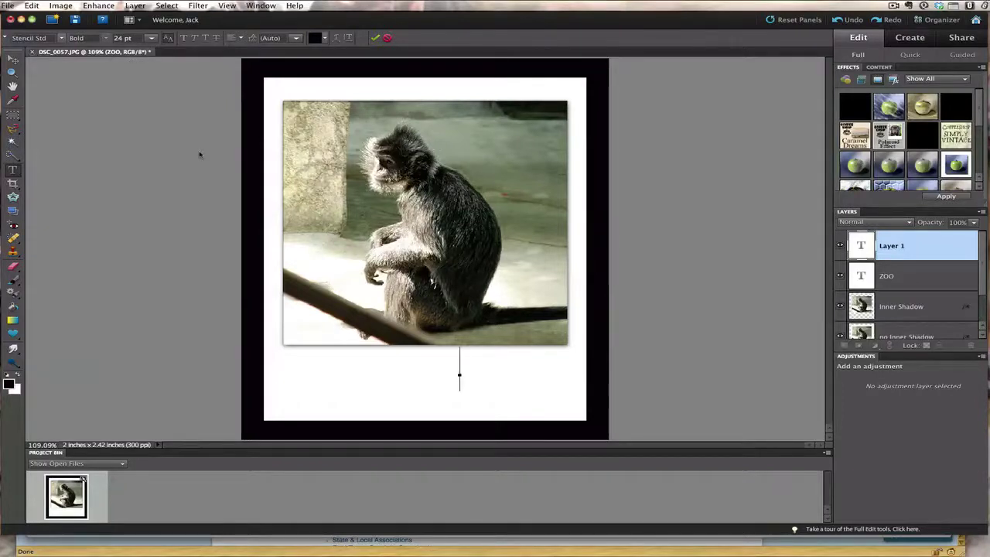
type("ZOO")
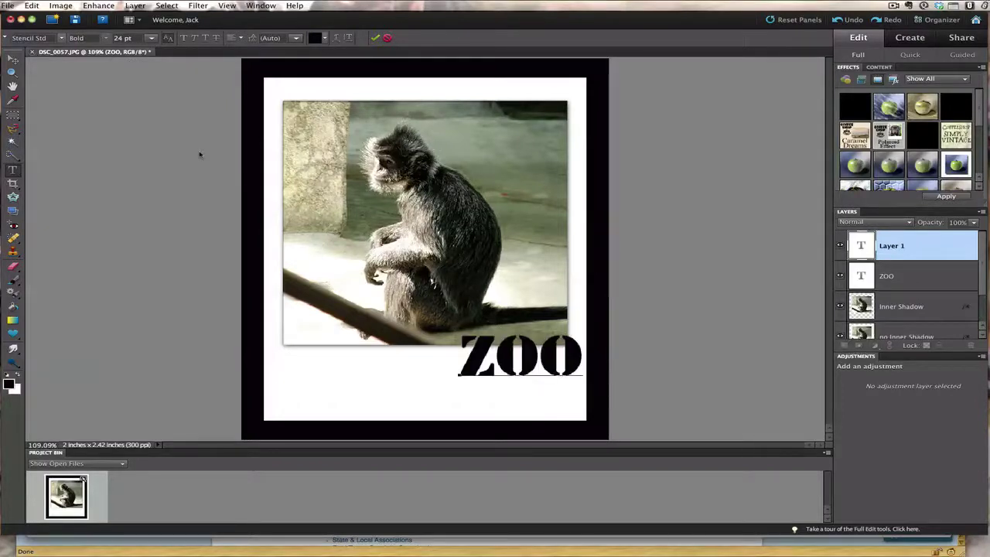
left_click(376, 37)
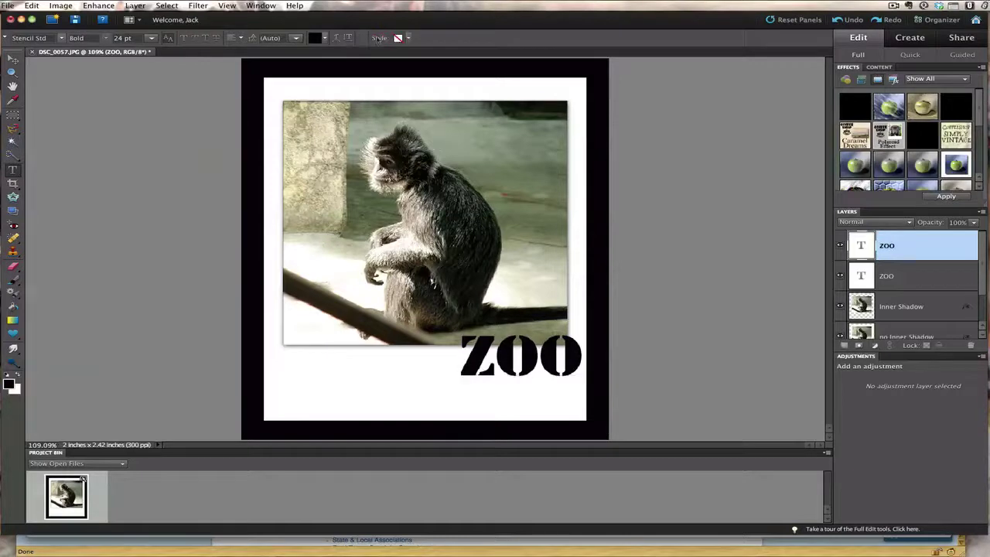
Centre the ZOO caption beneath the photo with the Move tool.
left_click(13, 59)
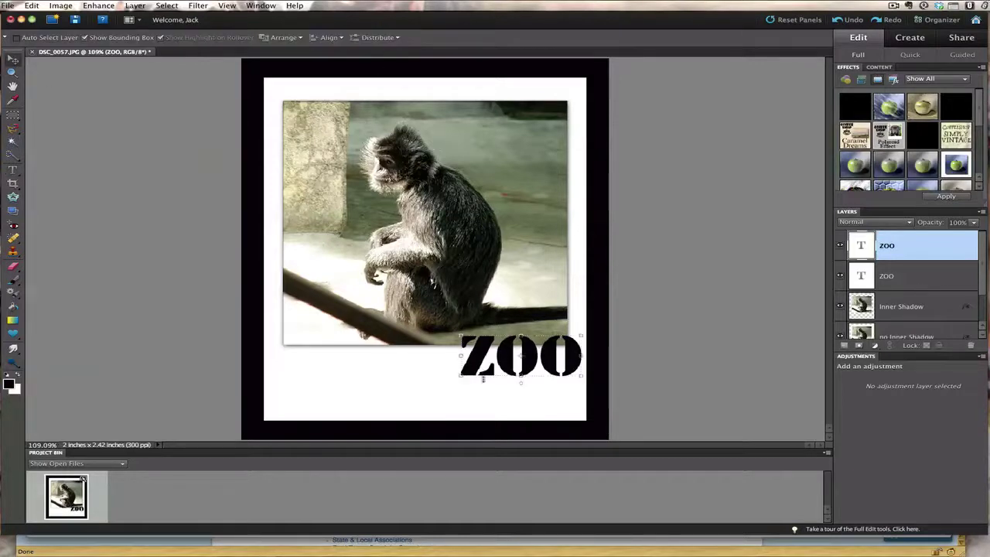
left_click_drag(517, 362, 422, 389)
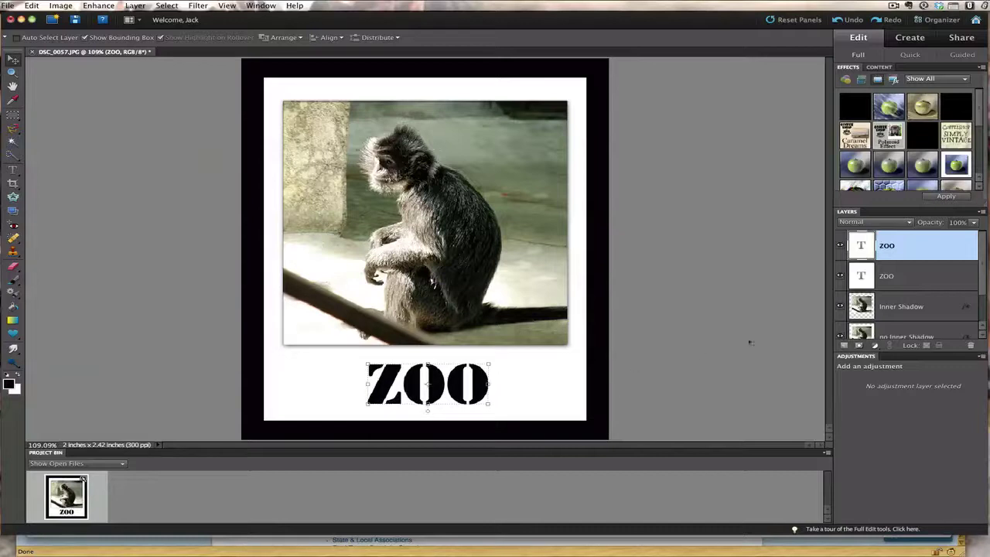
left_click(923, 284)
left_click(924, 307)
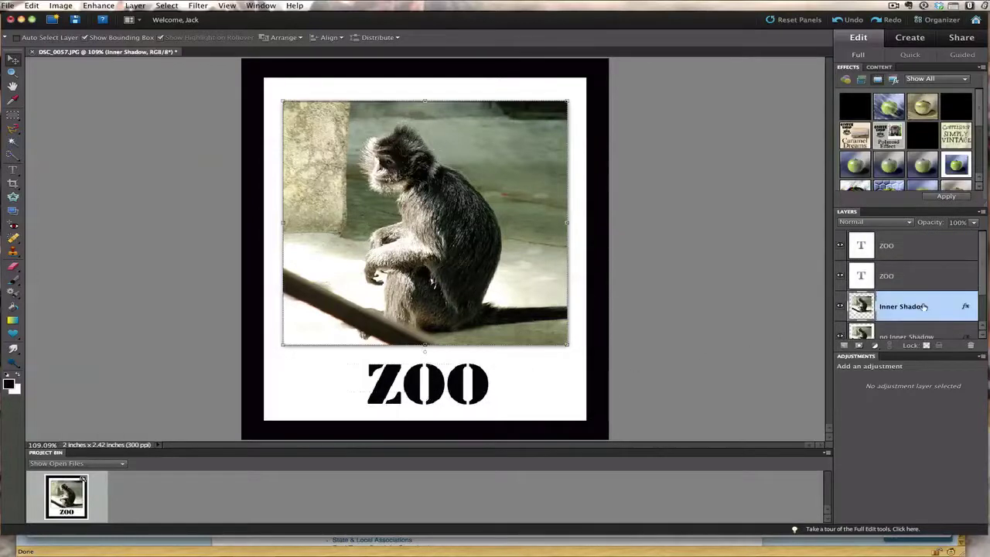
scroll(925, 310, "down", 2)
left_click(926, 323)
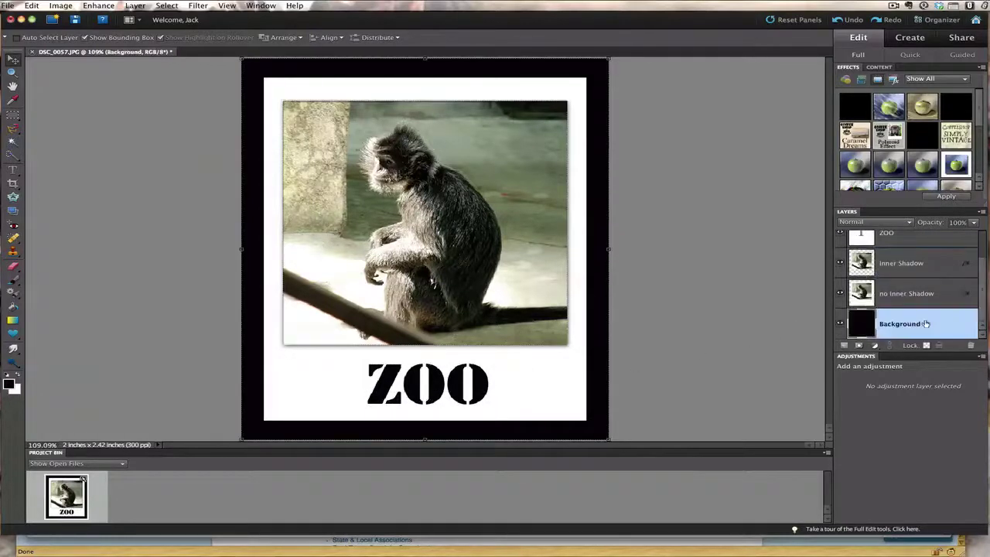